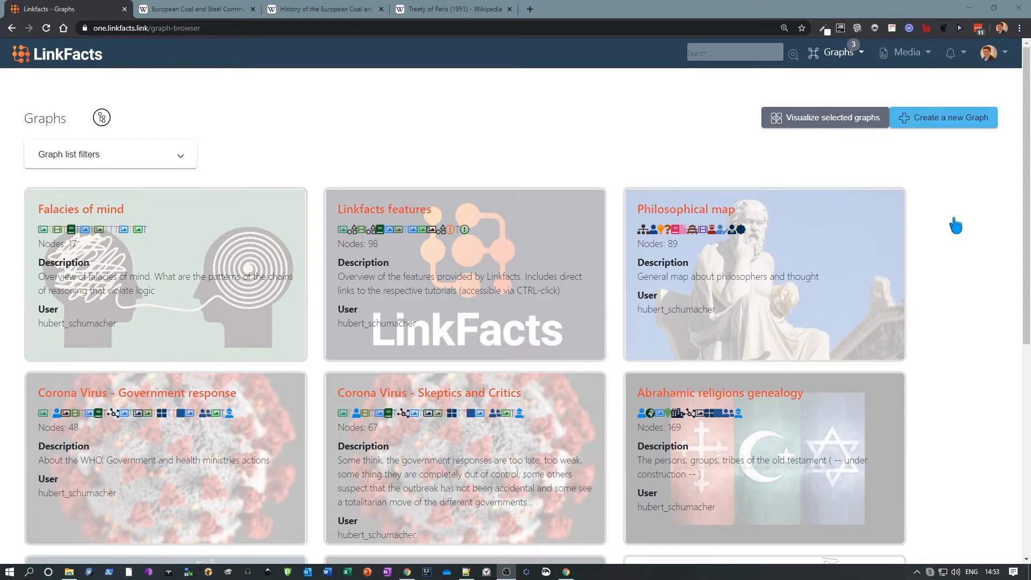
Create a new graph named "European Coal and Steel Community" with the description "About the origin and the creation of the European Coal and Steel Community".
{"action": "left_click", "coordinate": [944, 124]}
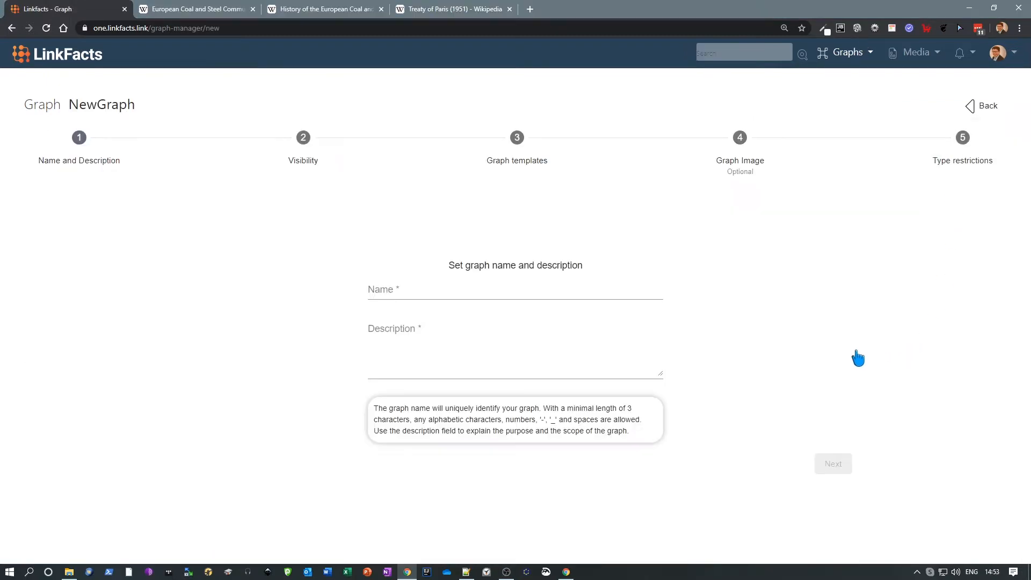
{"action": "right_click", "coordinate": [593, 290]}
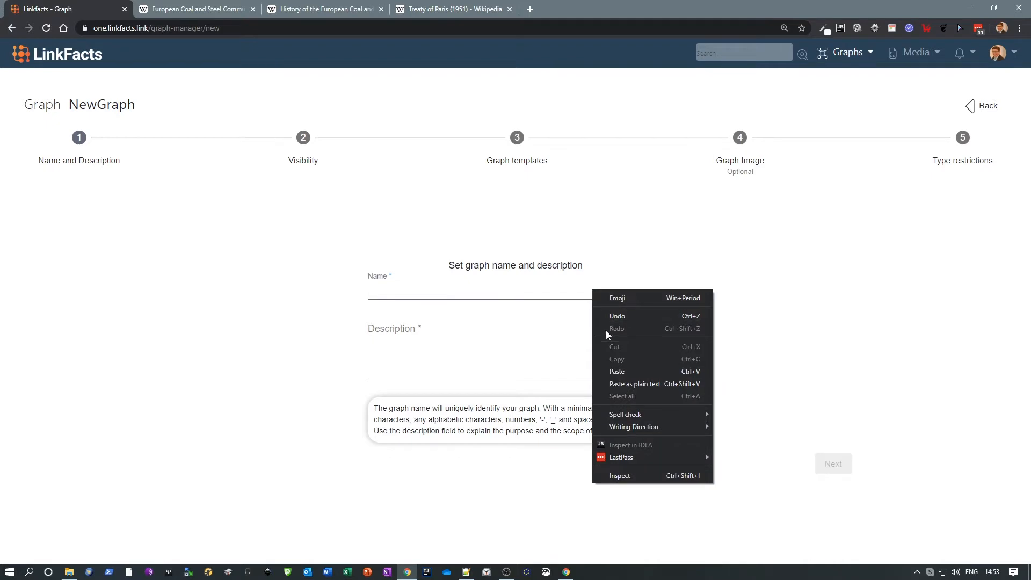
{"action": "left_click", "coordinate": [618, 375]}
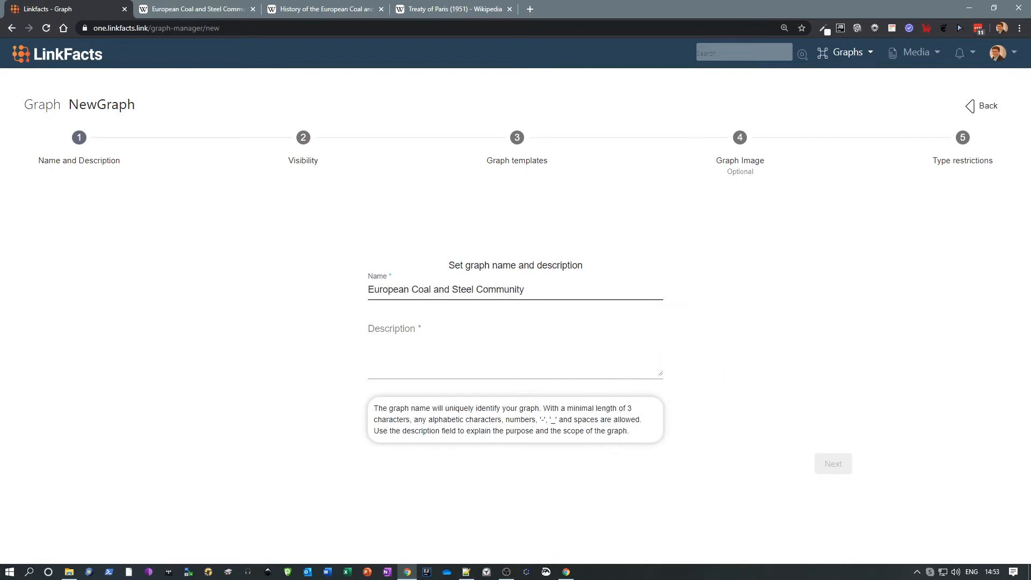
{"action": "key", "text": "alt+Tab"}
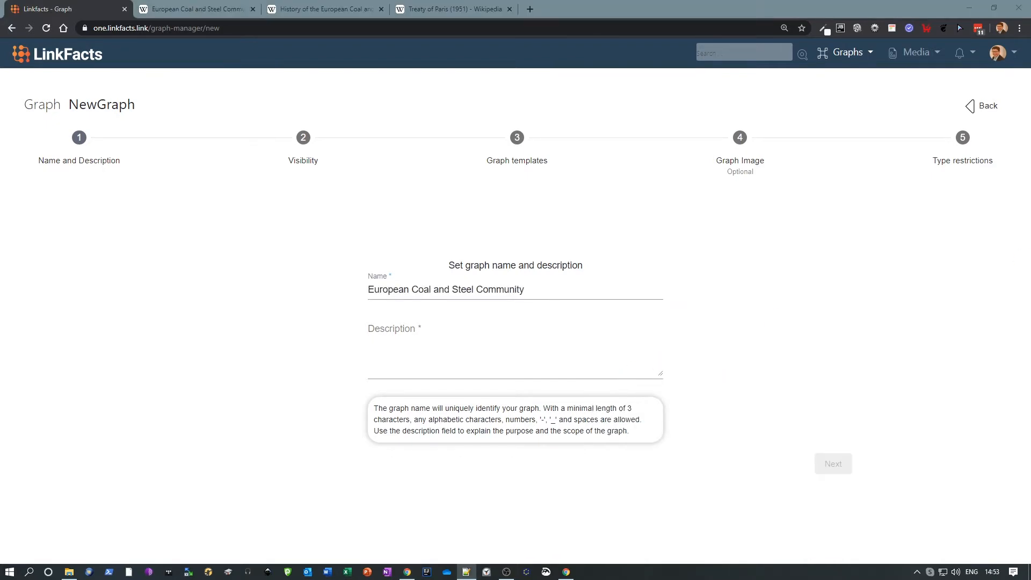
{"action": "left_click", "coordinate": [495, 348]}
{"action": "right_click", "coordinate": [495, 348]}
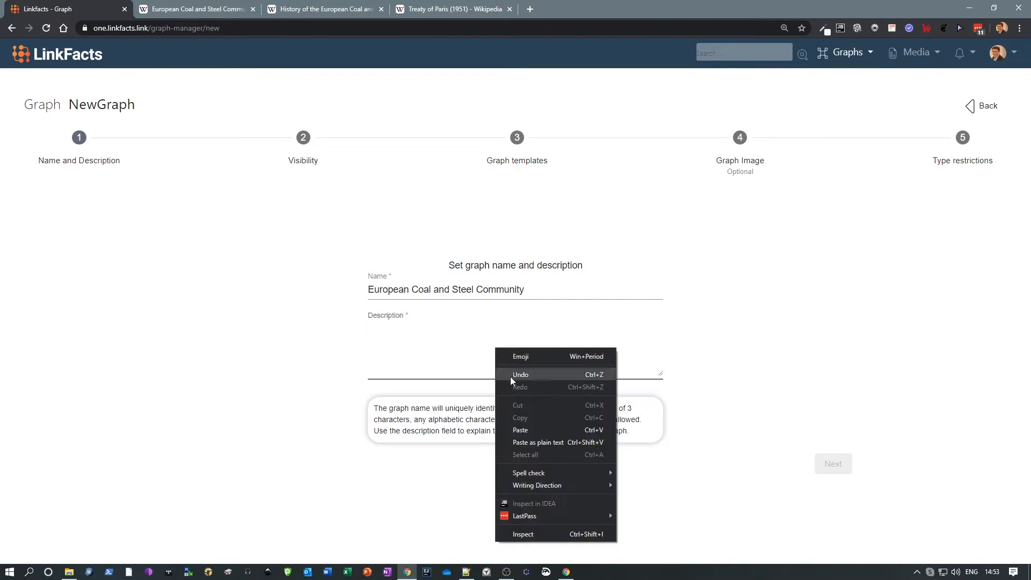
{"action": "left_click", "coordinate": [518, 430]}
{"action": "left_click", "coordinate": [852, 468]}
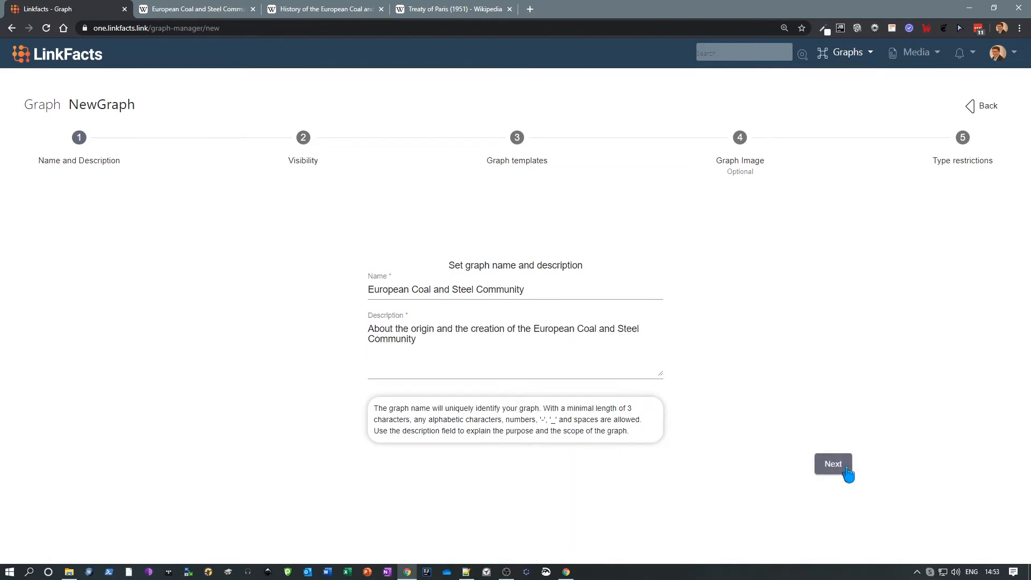
{"action": "left_click", "coordinate": [839, 470]}
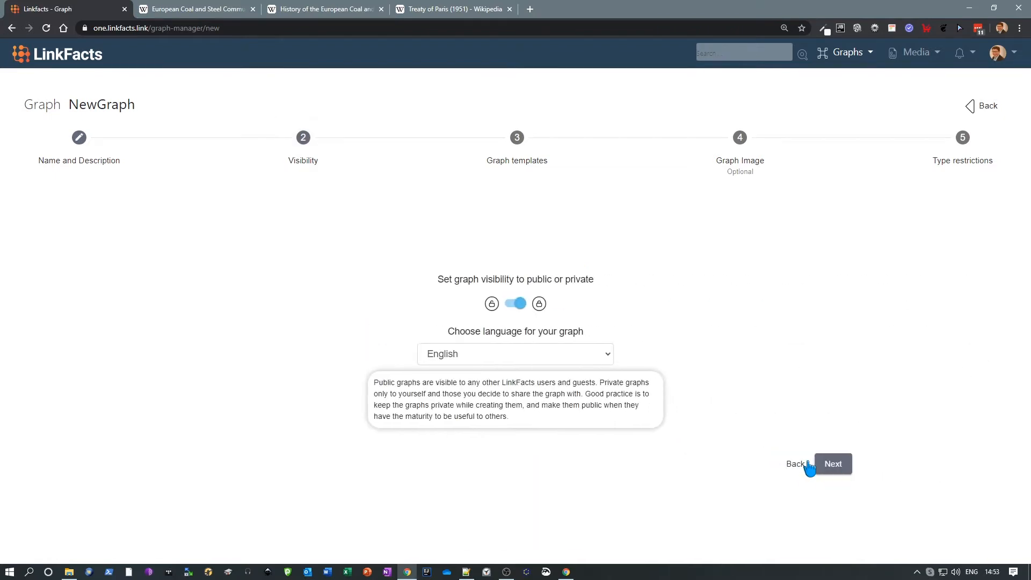
Keep the default visibility and English language, and add the graph templates "Documents and references" and "People and organizations".
{"action": "left_click", "coordinate": [827, 475]}
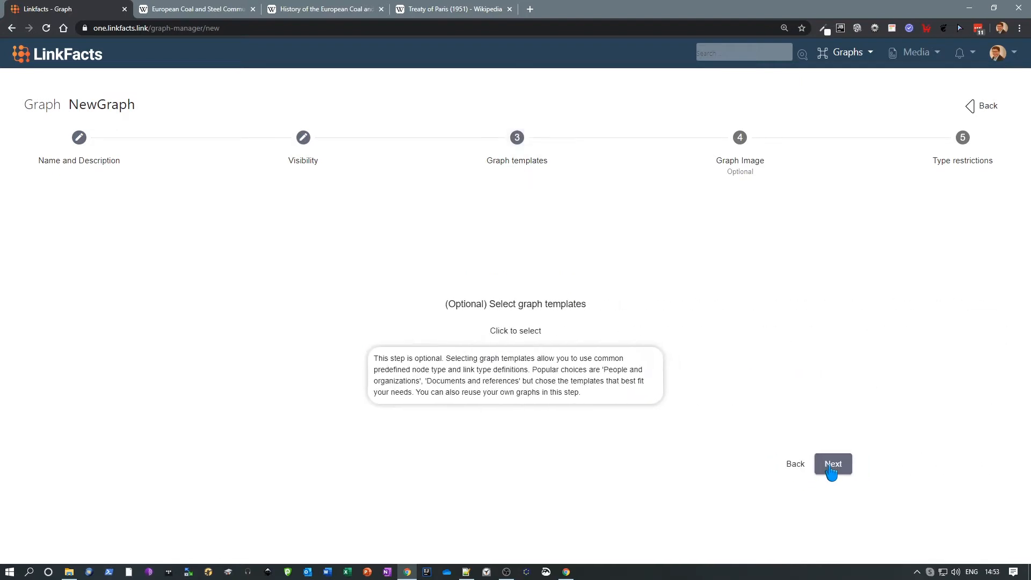
{"action": "left_click", "coordinate": [517, 336]}
{"action": "scroll", "coordinate": [235, 294], "scroll_direction": "down", "scroll_amount": 3}
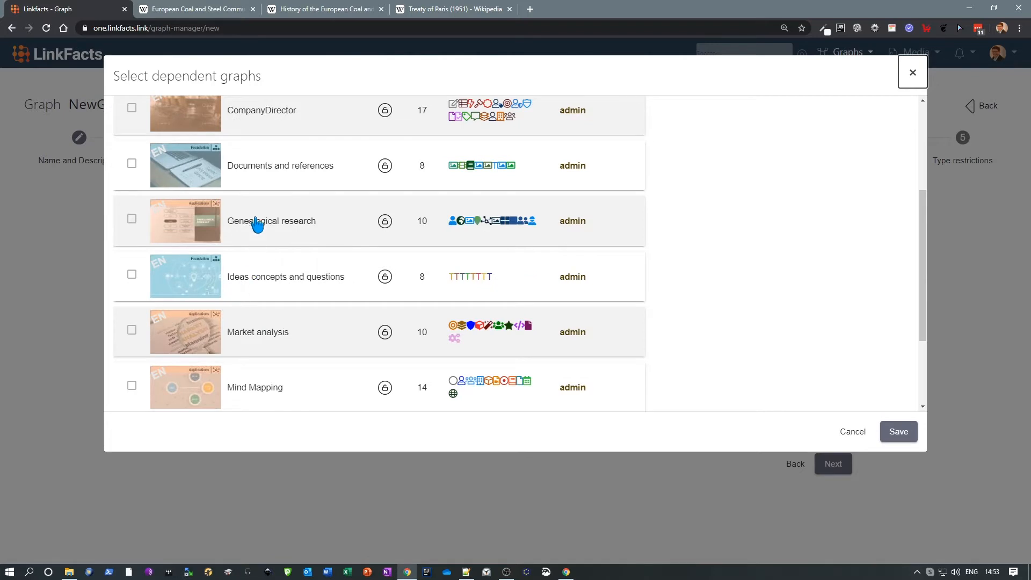
{"action": "left_click", "coordinate": [260, 172]}
{"action": "scroll", "coordinate": [266, 224], "scroll_direction": "down", "scroll_amount": 2}
{"action": "scroll", "coordinate": [295, 352], "scroll_direction": "down", "scroll_amount": 2}
{"action": "left_click", "coordinate": [283, 370]}
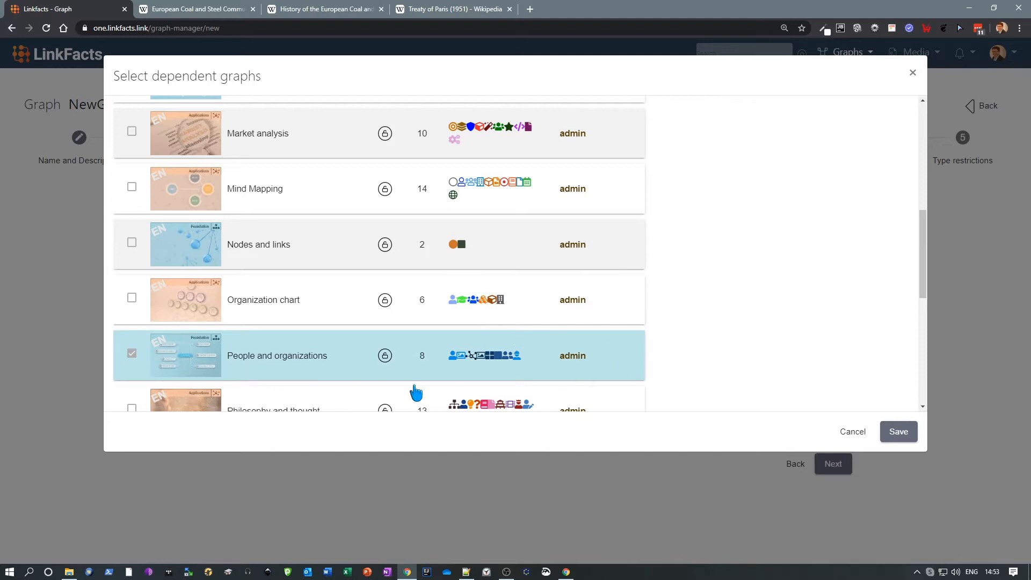
{"action": "left_click", "coordinate": [910, 438]}
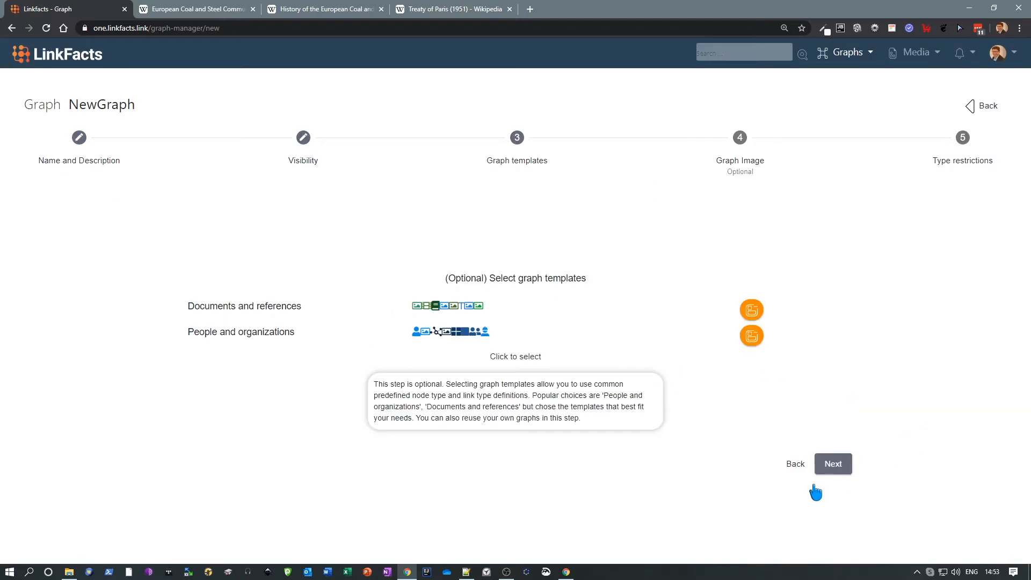
{"action": "left_click", "coordinate": [832, 465]}
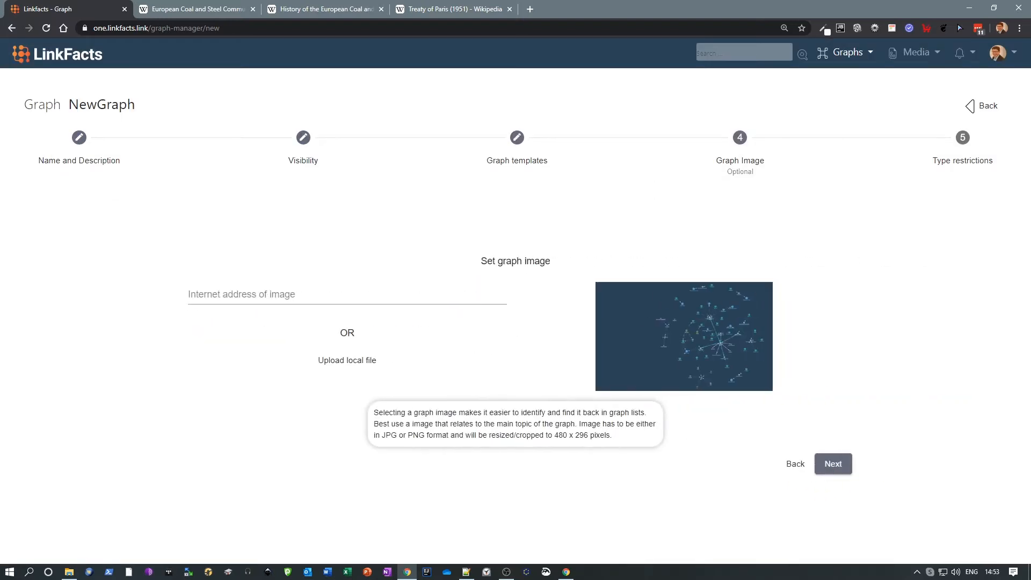
Set the graph image from the web address of 375px-European_Coal_and_Steel_Community_Map_1952.svg.png and finish the graph with the default type restrictions.
{"action": "key", "text": "alt+Tab"}
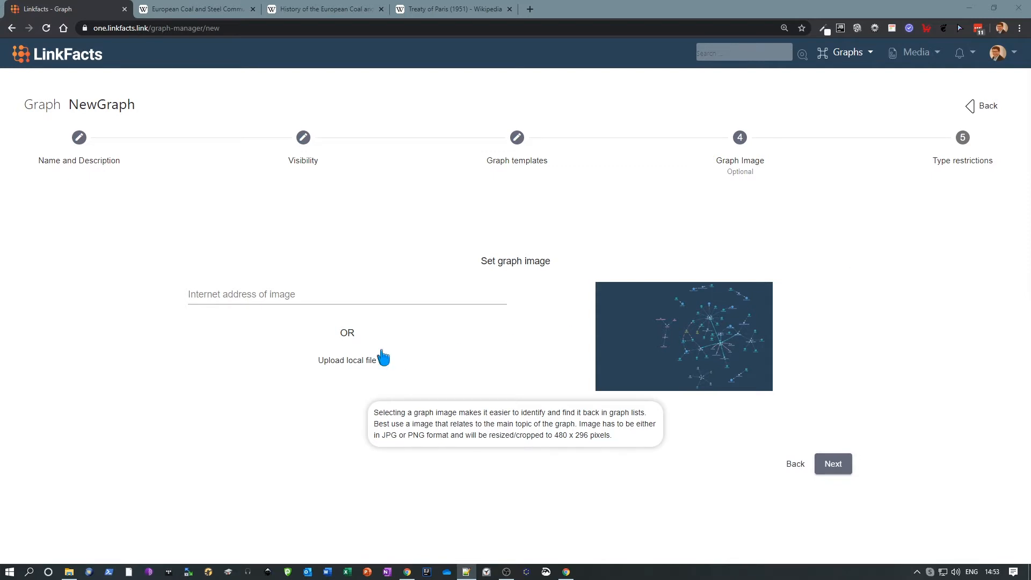
{"action": "left_click", "coordinate": [323, 297]}
{"action": "right_click", "coordinate": [318, 293]}
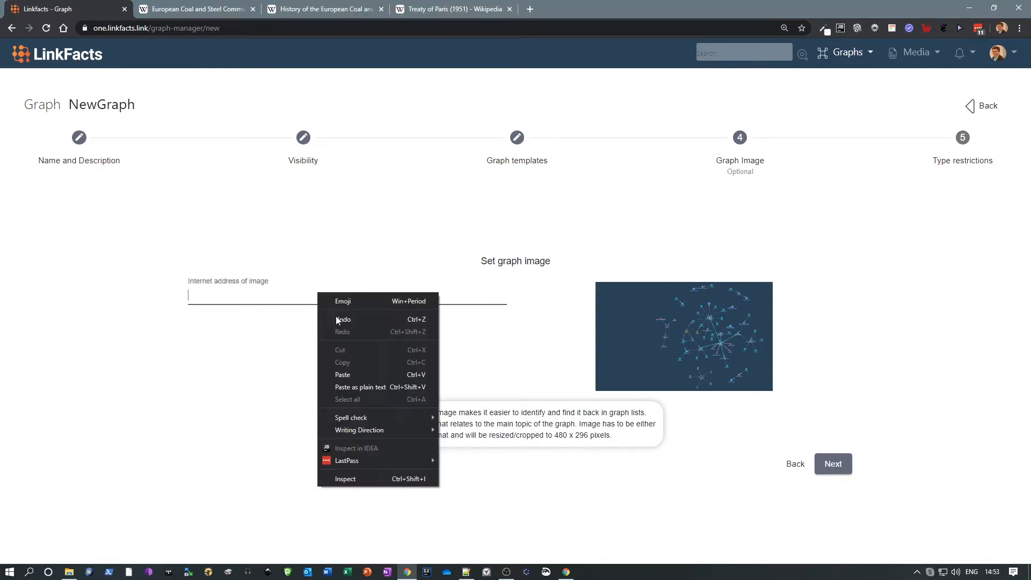
{"action": "left_click", "coordinate": [344, 374]}
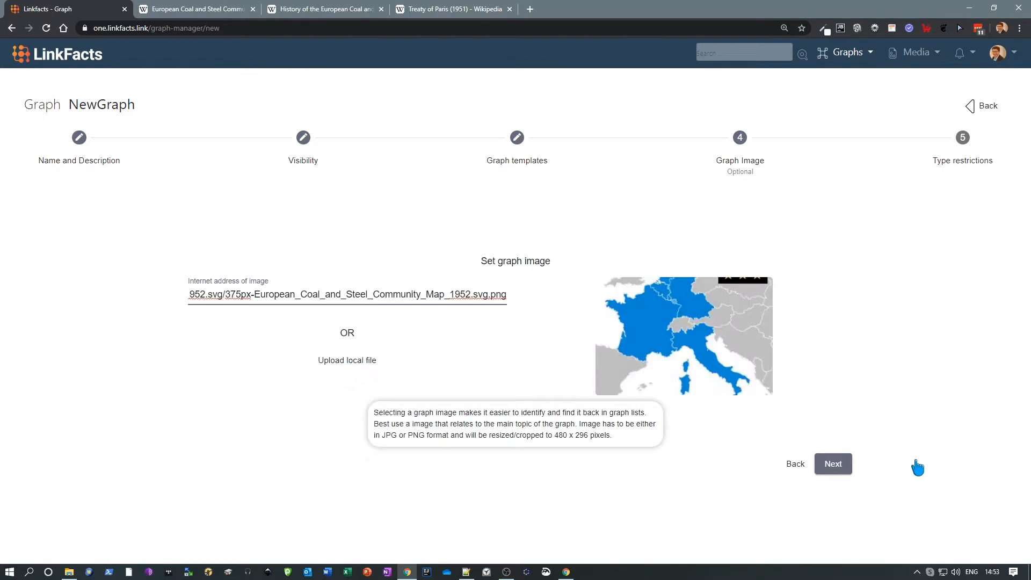
{"action": "left_click", "coordinate": [840, 467]}
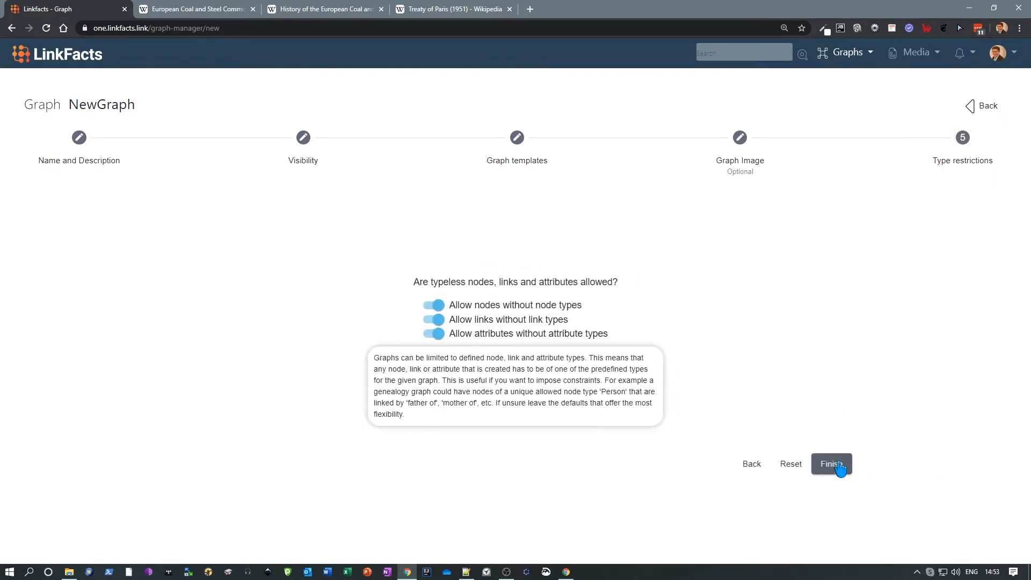
{"action": "left_click", "coordinate": [831, 464]}
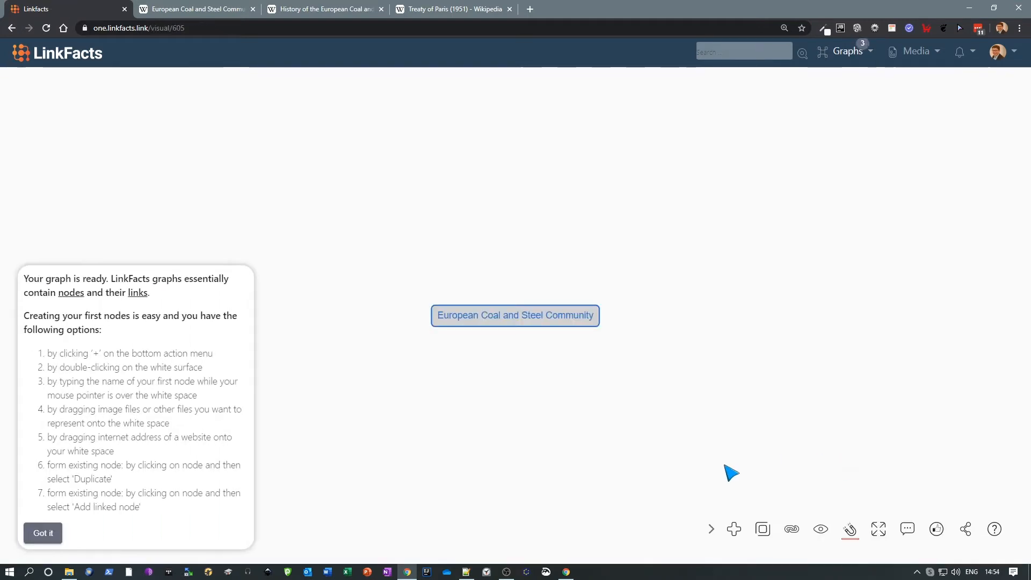
Dismiss the getting-started hint, change the European Coal and Steel Community node's type to Image and upload the blue-and-black starred flag picture for it.
{"action": "left_click", "coordinate": [39, 535]}
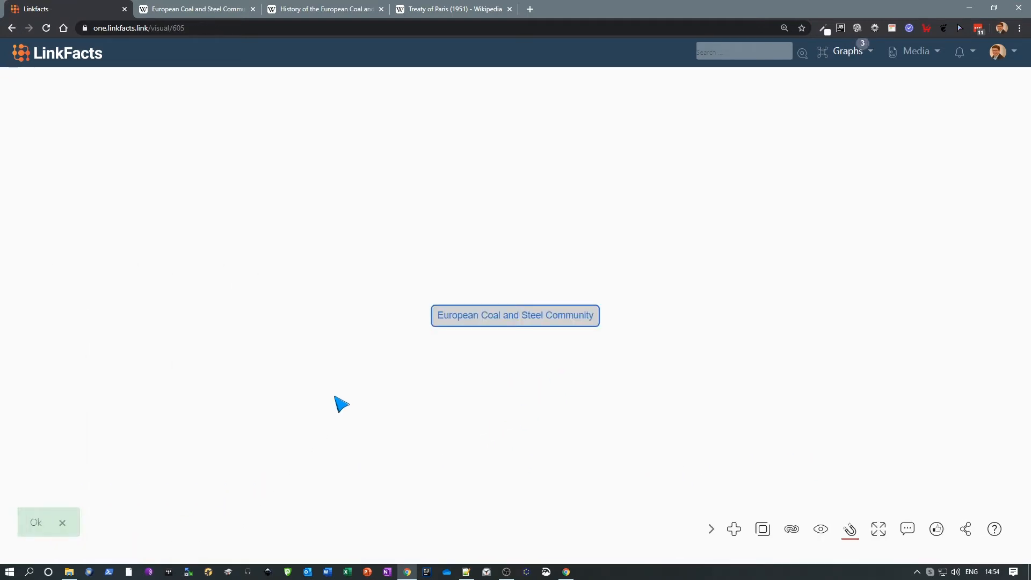
{"action": "left_click", "coordinate": [514, 321]}
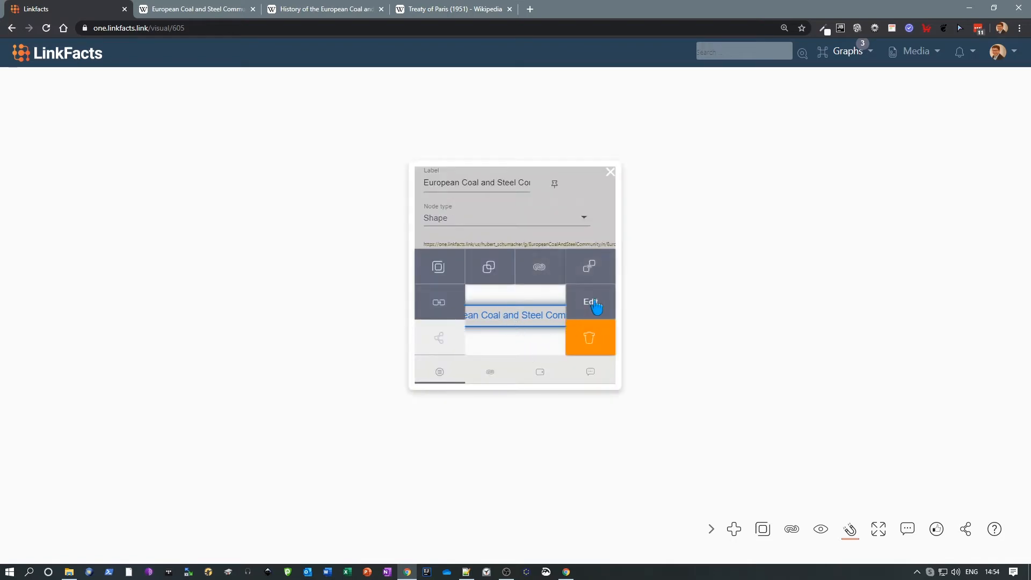
{"action": "left_click", "coordinate": [596, 307]}
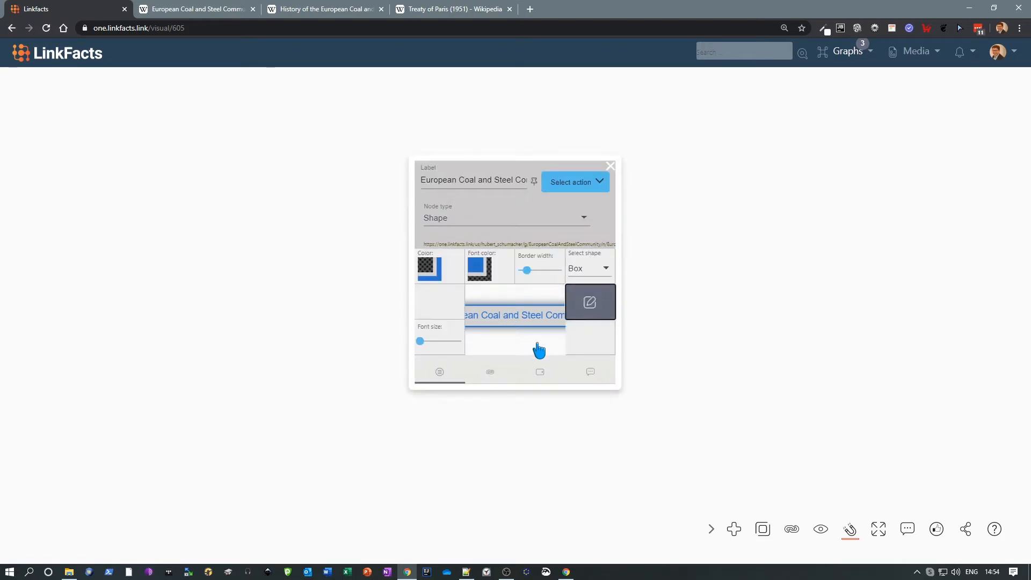
{"action": "left_click", "coordinate": [547, 217]}
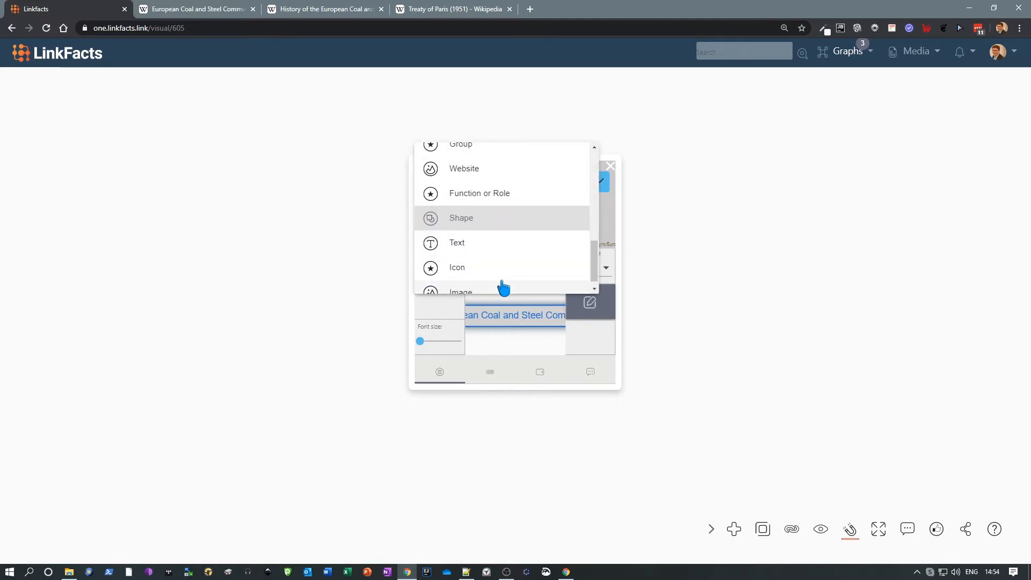
{"action": "left_click", "coordinate": [501, 290]}
{"action": "left_click", "coordinate": [578, 340]}
{"action": "left_click", "coordinate": [354, 86]}
{"action": "left_click", "coordinate": [934, 547]}
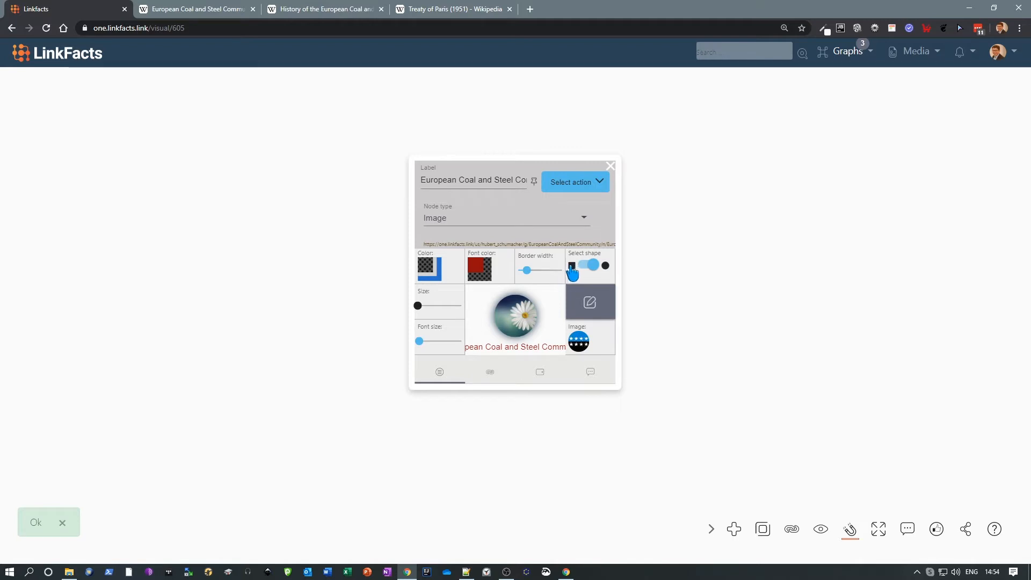
Switch the node's image shape from round to rectangular and save the node.
{"action": "left_click", "coordinate": [591, 266]}
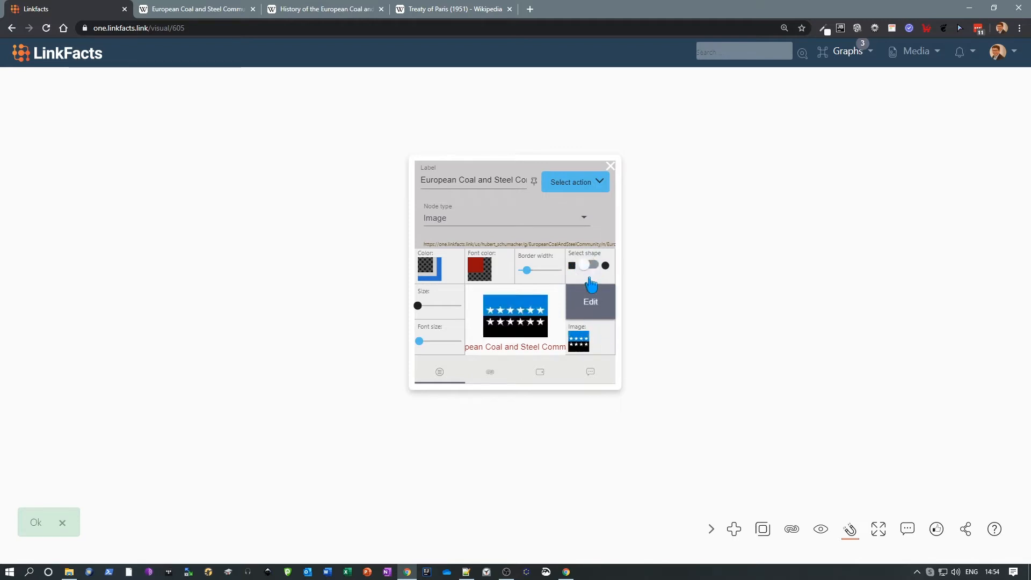
{"action": "left_click", "coordinate": [584, 182]}
{"action": "left_click", "coordinate": [579, 209]}
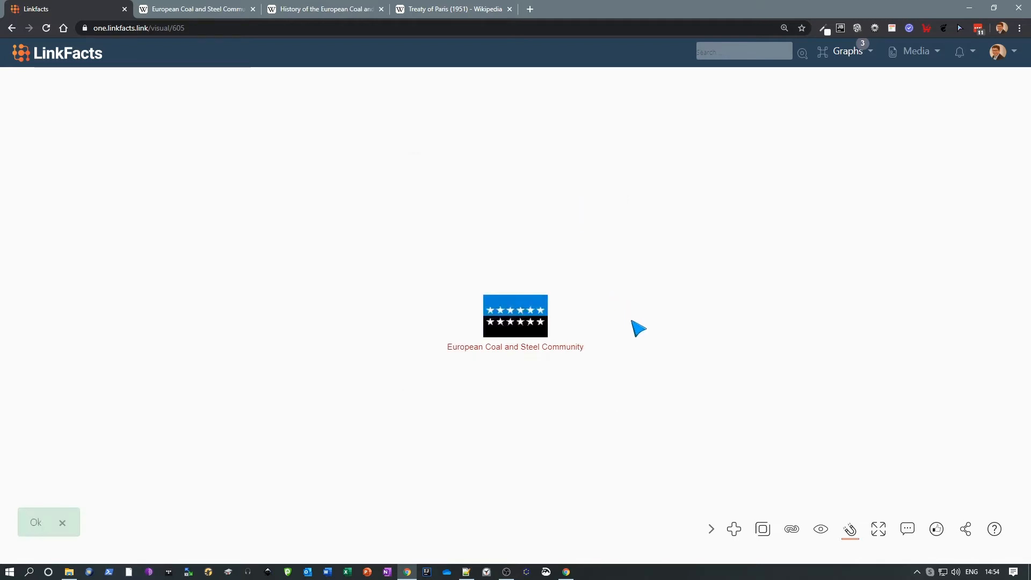
Add the Wikipedia article "European Coal and Steel Community" to the graph as an OnlineResource node.
{"action": "left_click", "coordinate": [172, 11]}
{"action": "left_click_drag", "start_coordinate": [149, 30], "coordinate": [357, 290]}
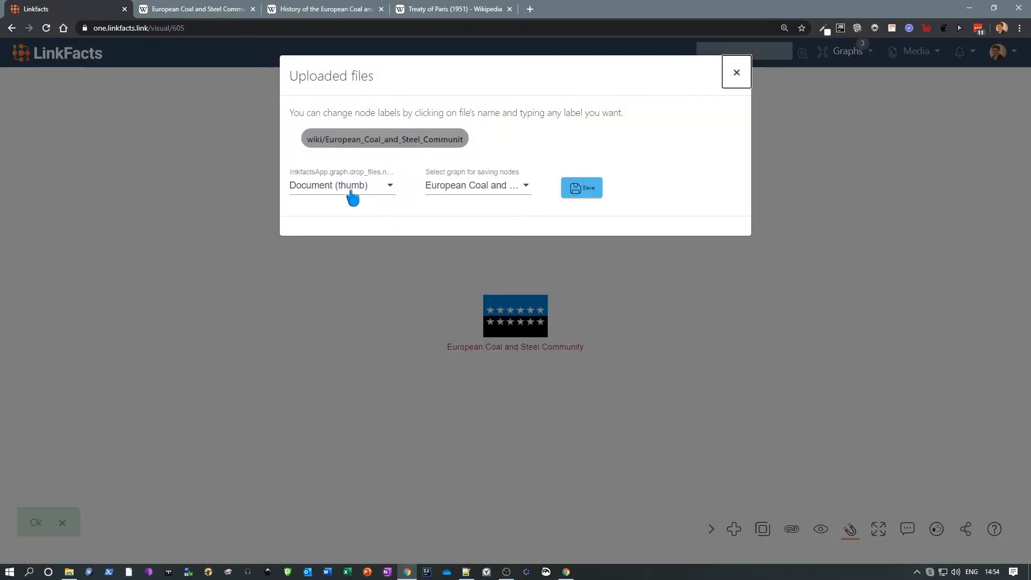
{"action": "left_click", "coordinate": [353, 196]}
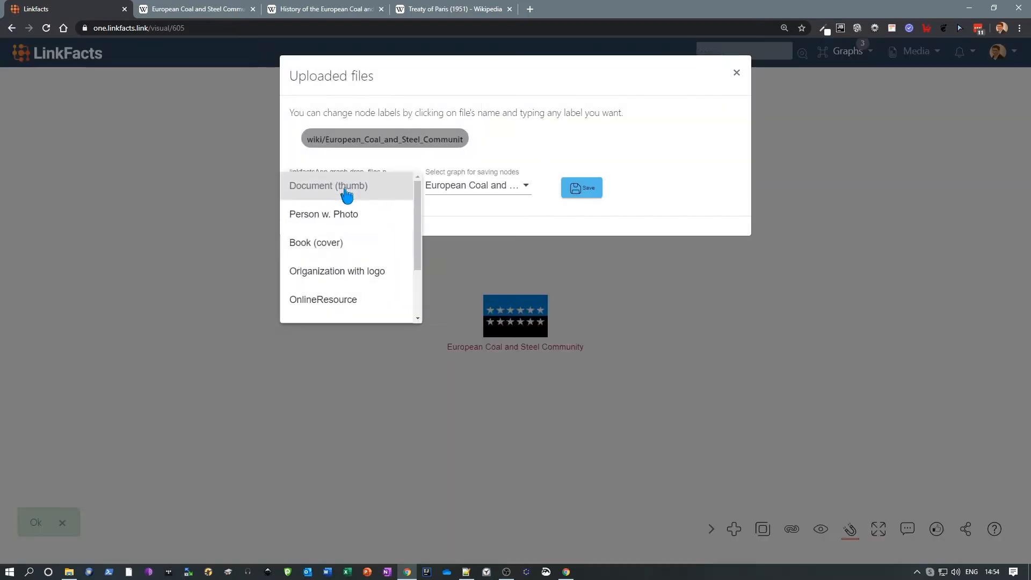
{"action": "left_click", "coordinate": [334, 304]}
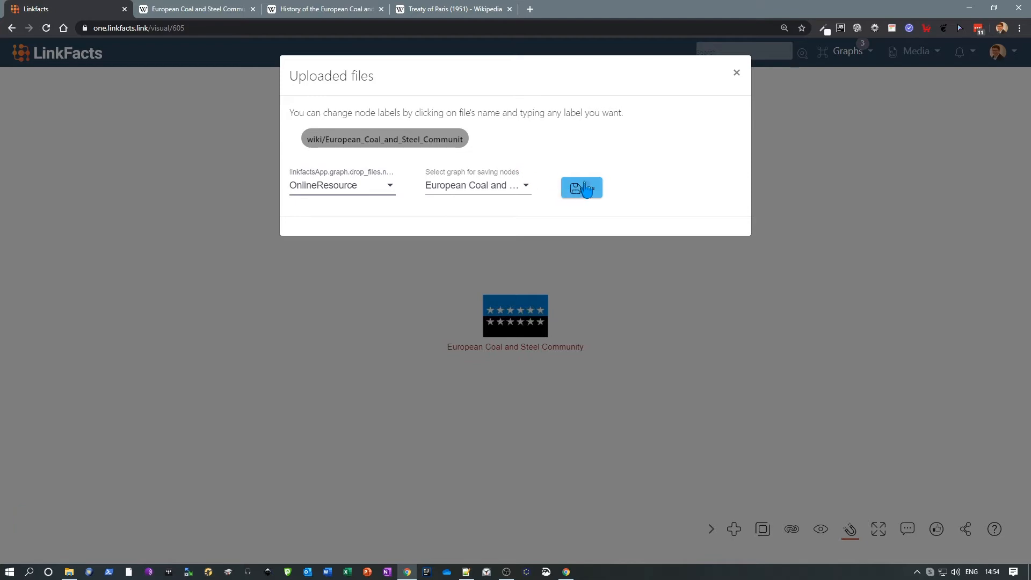
{"action": "left_click", "coordinate": [578, 188]}
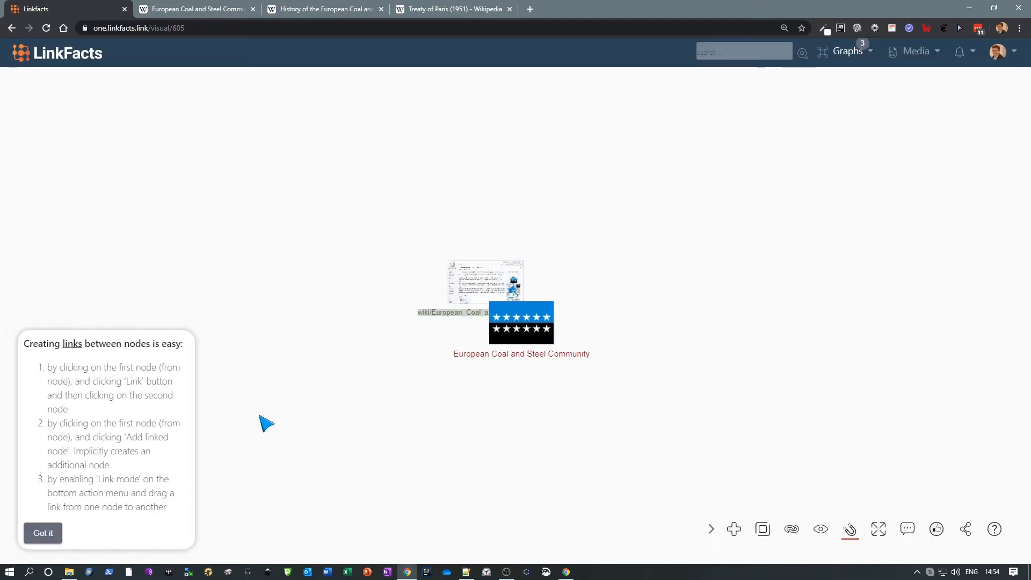
Add the Wikipedia article "History of the European Coal and Steel Community (1945–1957)" as an OnlineResource node and dismiss the linking hint.
{"action": "left_click", "coordinate": [294, 9]}
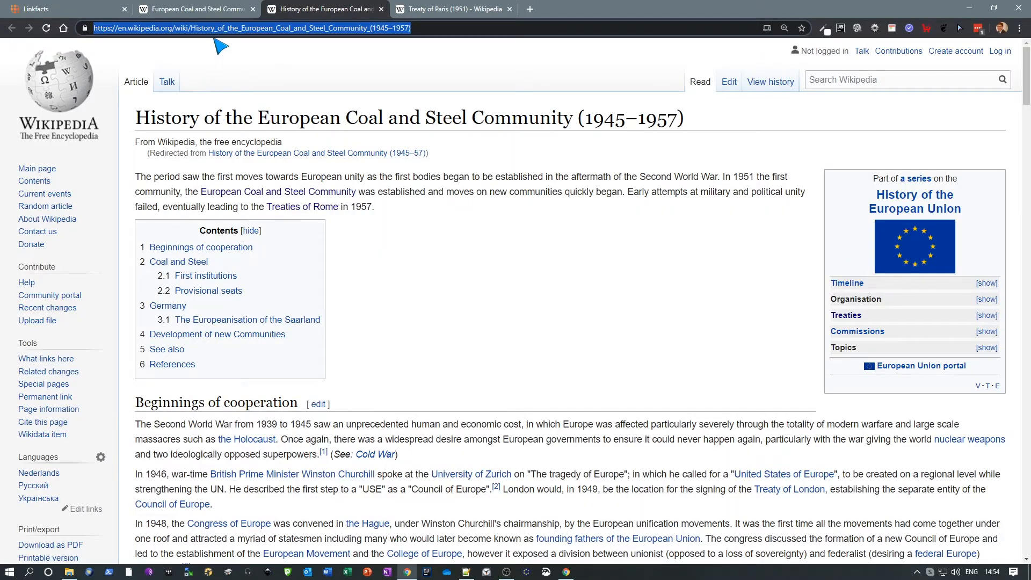
{"action": "left_click_drag", "start_coordinate": [220, 28], "coordinate": [276, 329]}
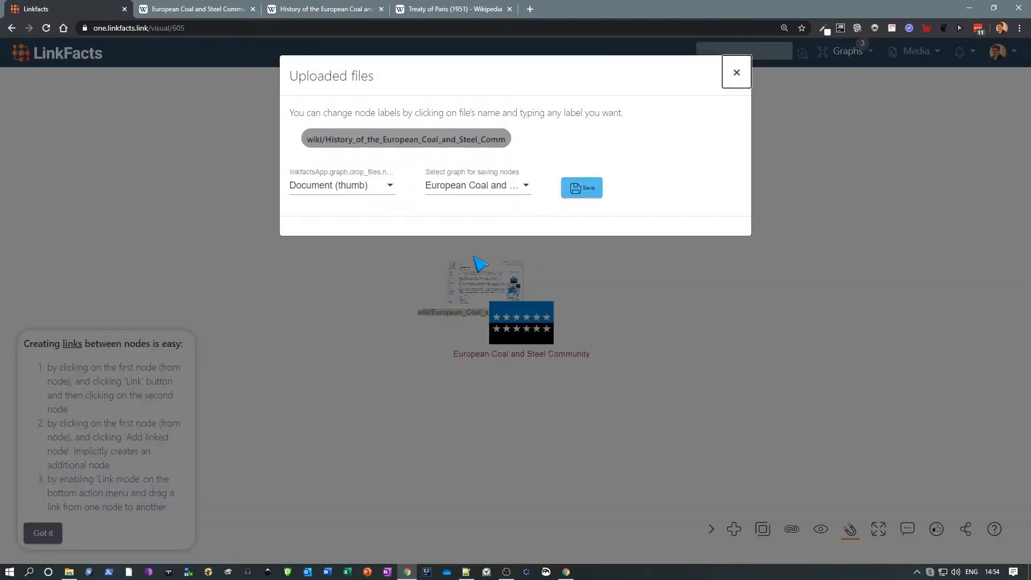
{"action": "left_click", "coordinate": [366, 186]}
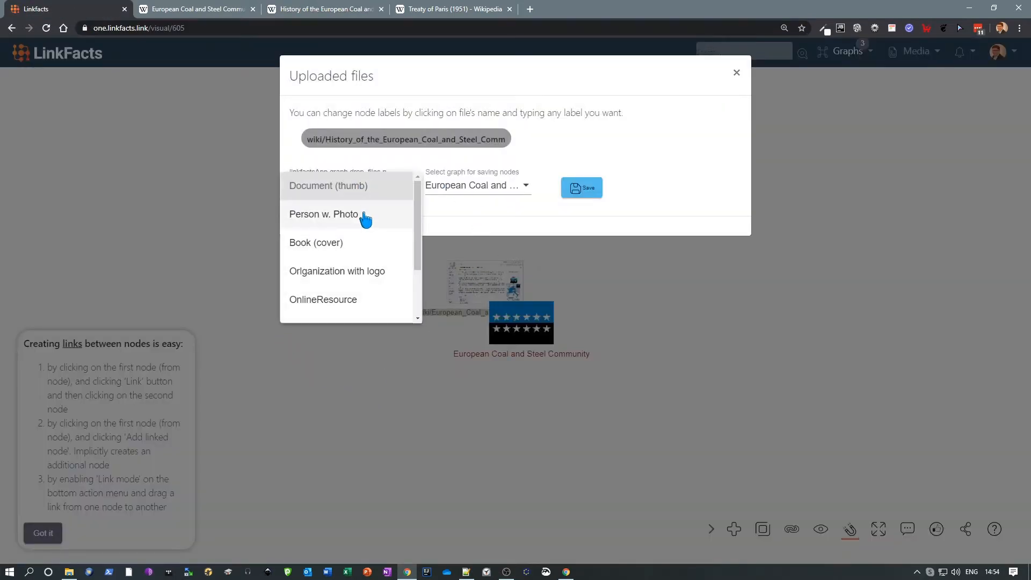
{"action": "left_click", "coordinate": [357, 296]}
{"action": "left_click", "coordinate": [580, 188]}
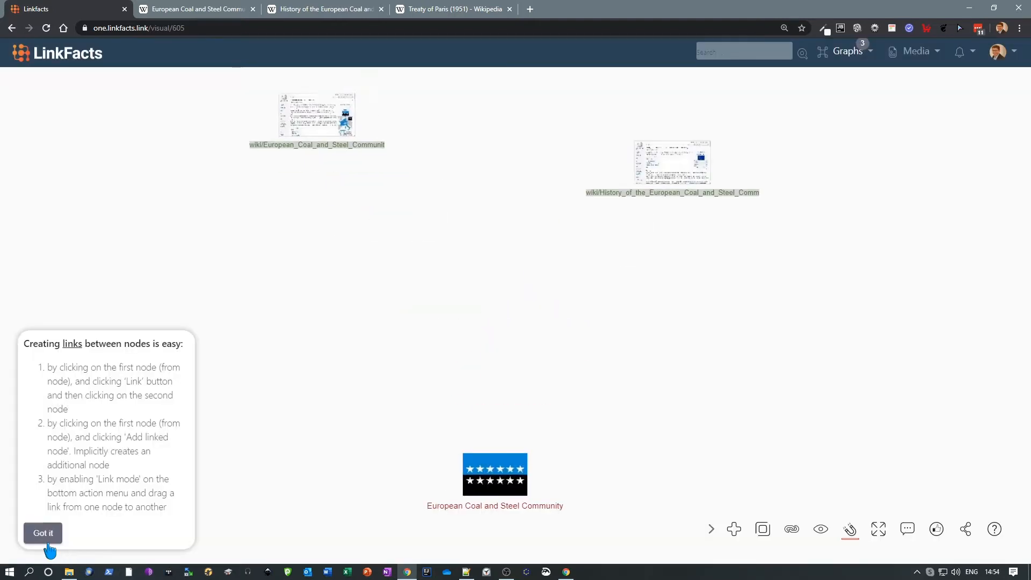
{"action": "left_click", "coordinate": [46, 540]}
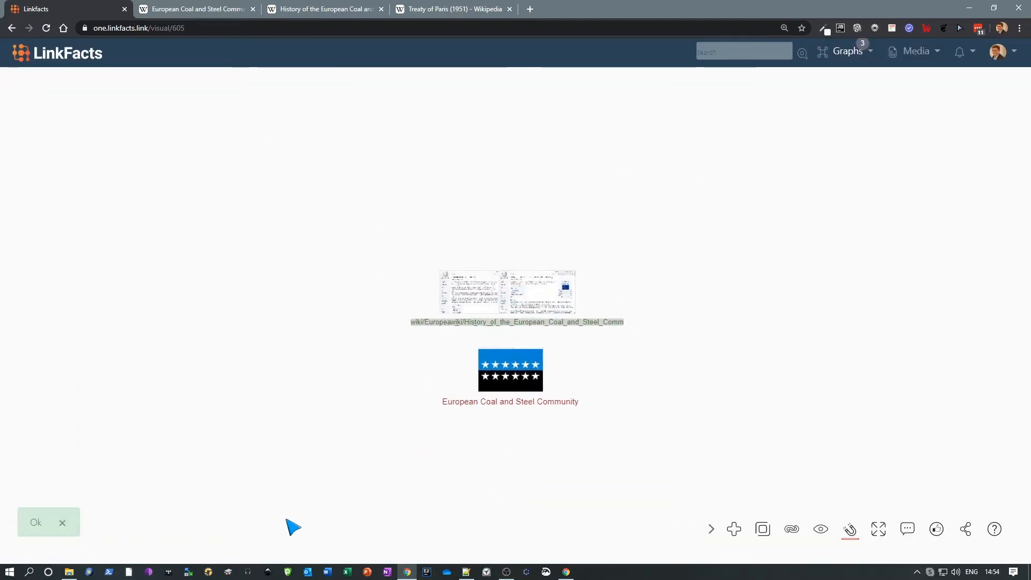
Enable linking and connect the European Coal and Steel Community node to the article node of the same name with an unlabelled Default link.
{"action": "left_click", "coordinate": [793, 530]}
{"action": "left_click_drag", "start_coordinate": [505, 325], "coordinate": [490, 288]}
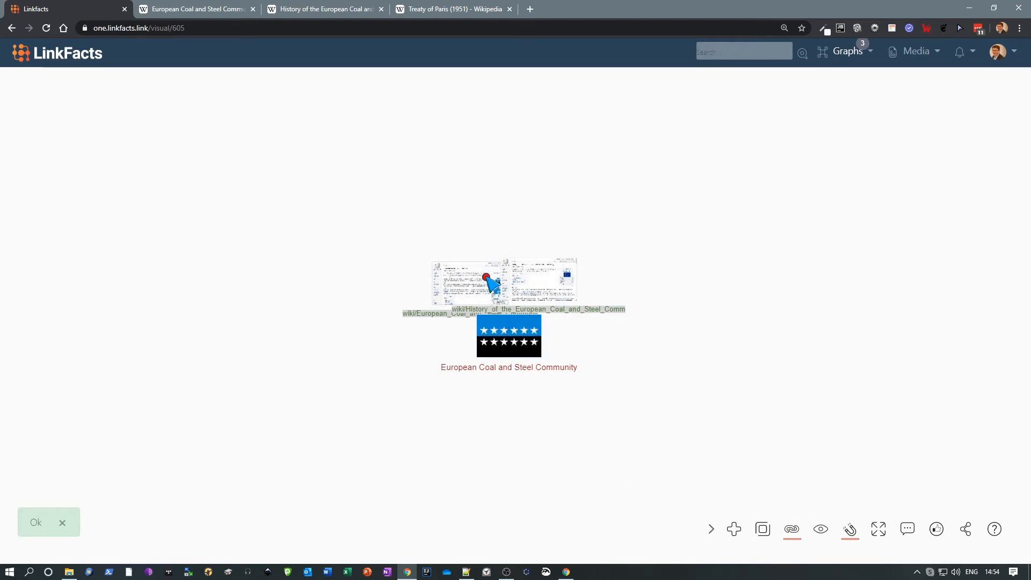
{"action": "left_click", "coordinate": [437, 346]}
{"action": "scroll", "coordinate": [449, 384], "scroll_direction": "down", "scroll_amount": 5}
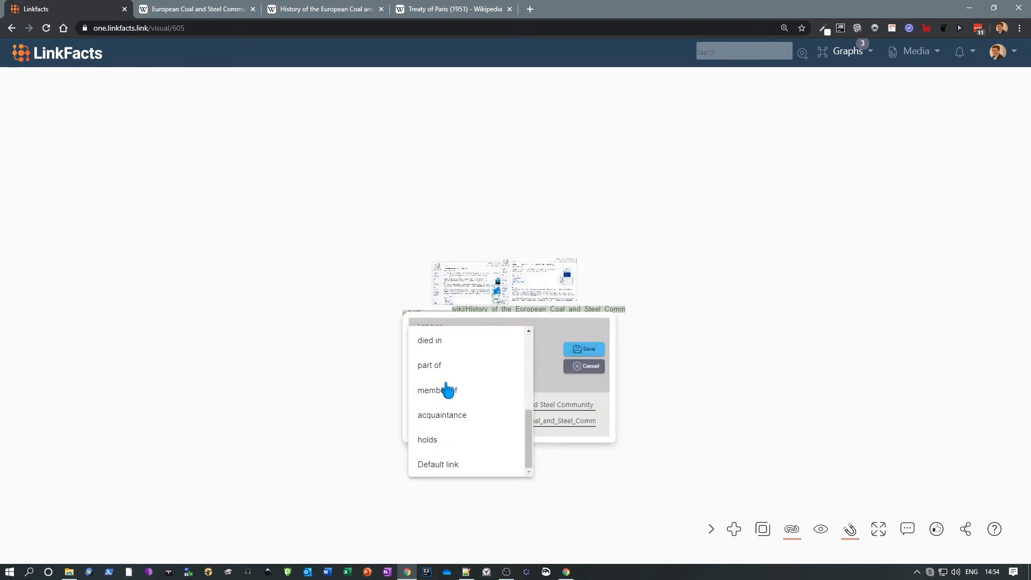
{"action": "left_click", "coordinate": [437, 472]}
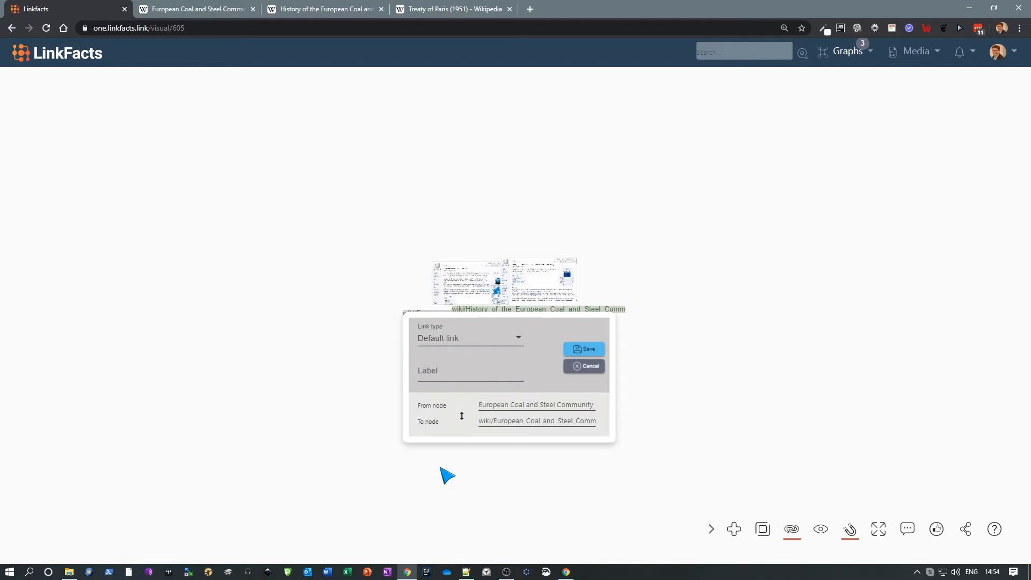
{"action": "left_click", "coordinate": [584, 349]}
Connect the European Coal and Steel Community node to the History article node with an unlabelled Default link.
{"action": "left_click_drag", "start_coordinate": [529, 338], "coordinate": [560, 281]}
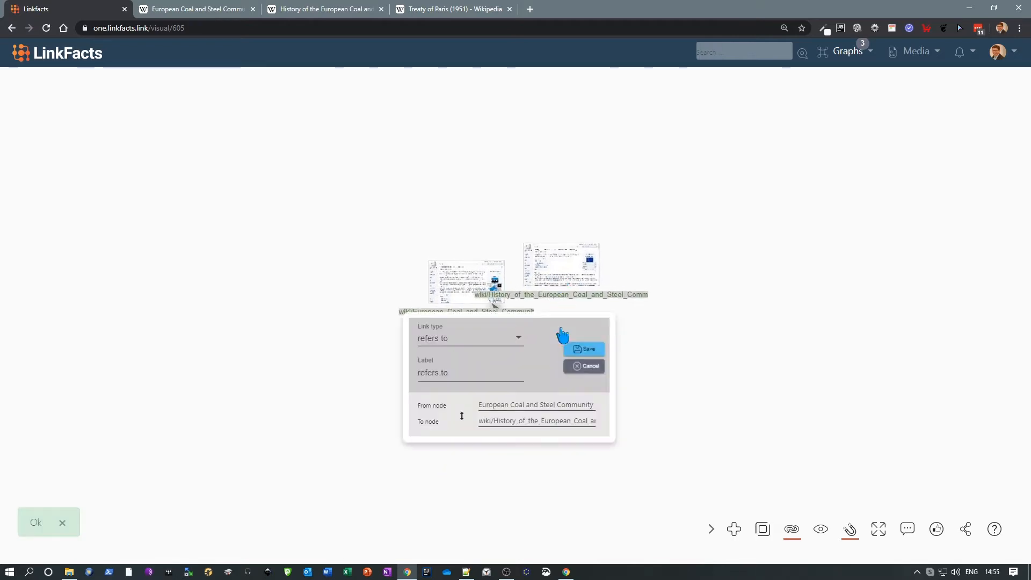
{"action": "left_click", "coordinate": [507, 339]}
{"action": "scroll", "coordinate": [492, 419], "scroll_direction": "down", "scroll_amount": 5}
{"action": "left_click", "coordinate": [480, 469]}
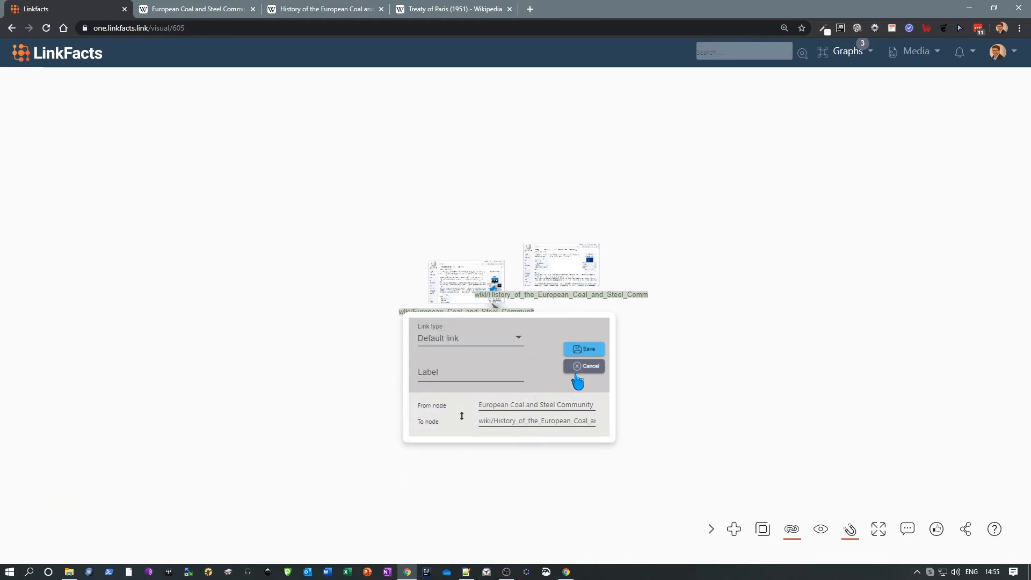
{"action": "left_click", "coordinate": [586, 350]}
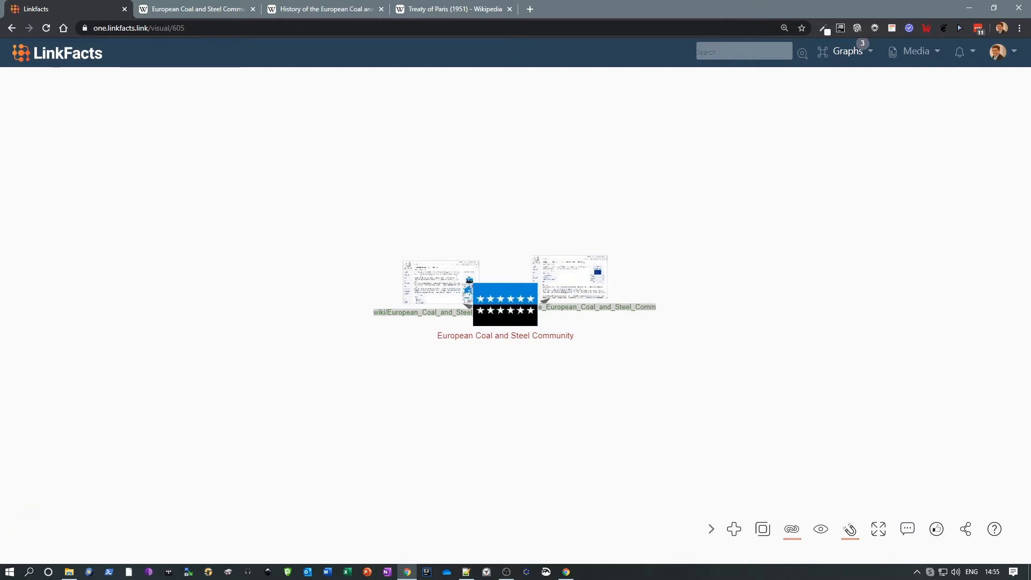
Add the Treaty_of_Paris_s file as a Document (thumb) node and link it to the European Coal and Steel Community node by a Default link labelled "created".
{"action": "left_click_drag", "start_coordinate": [1030, 281], "coordinate": [723, 282]}
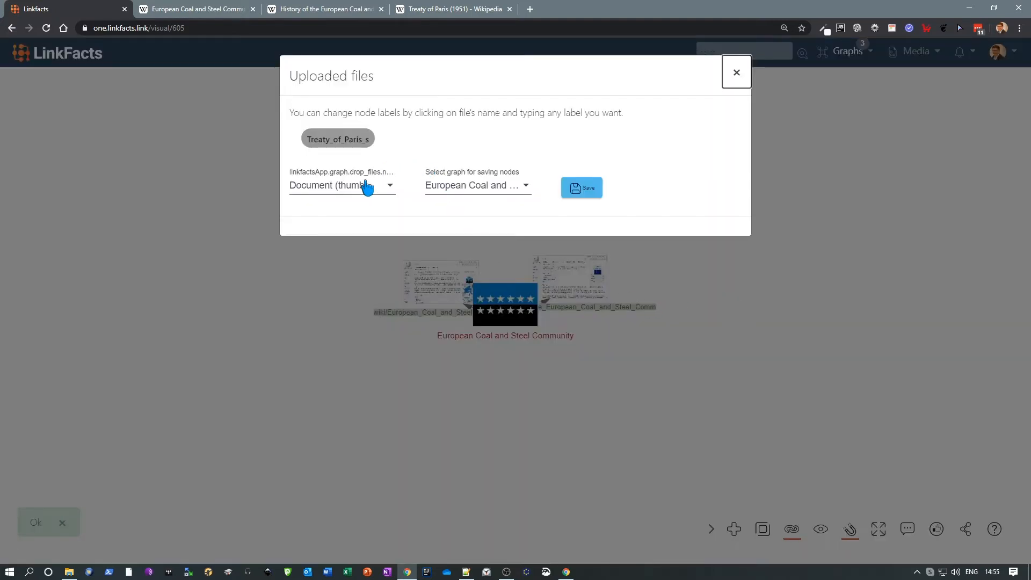
{"action": "left_click", "coordinate": [582, 189]}
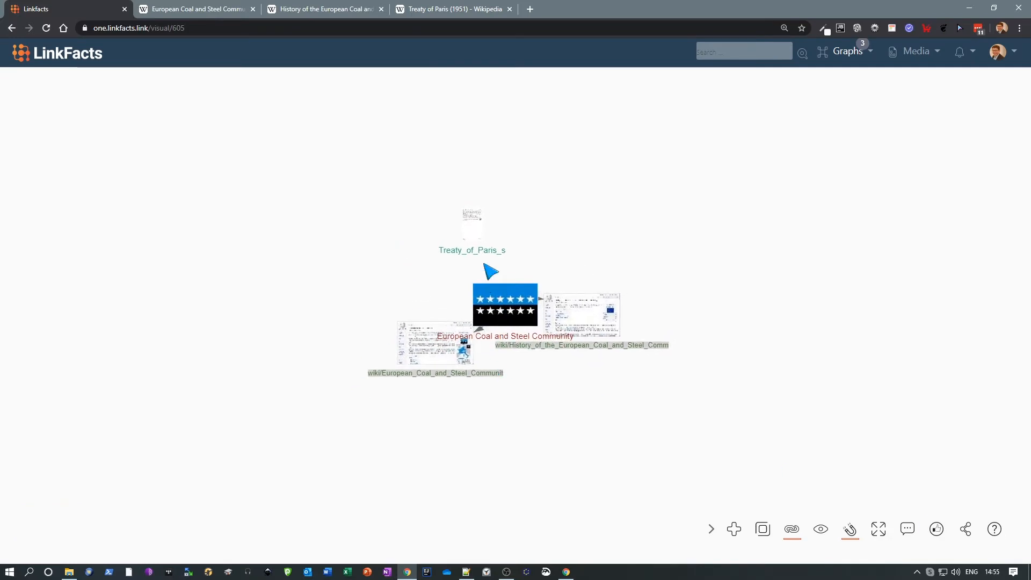
{"action": "left_click_drag", "start_coordinate": [471, 220], "coordinate": [497, 303]}
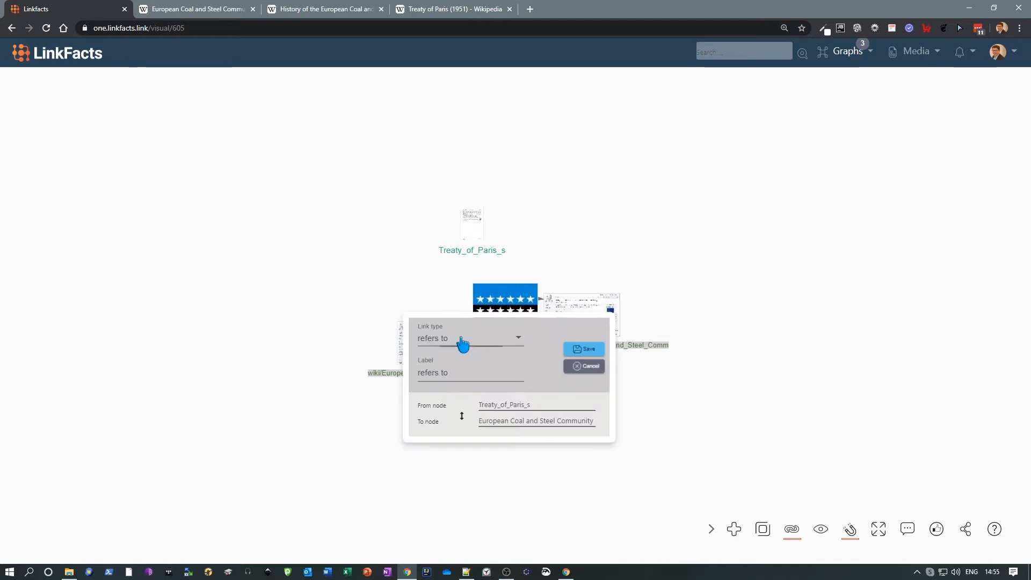
{"action": "left_click", "coordinate": [461, 345]}
{"action": "left_click", "coordinate": [439, 465]}
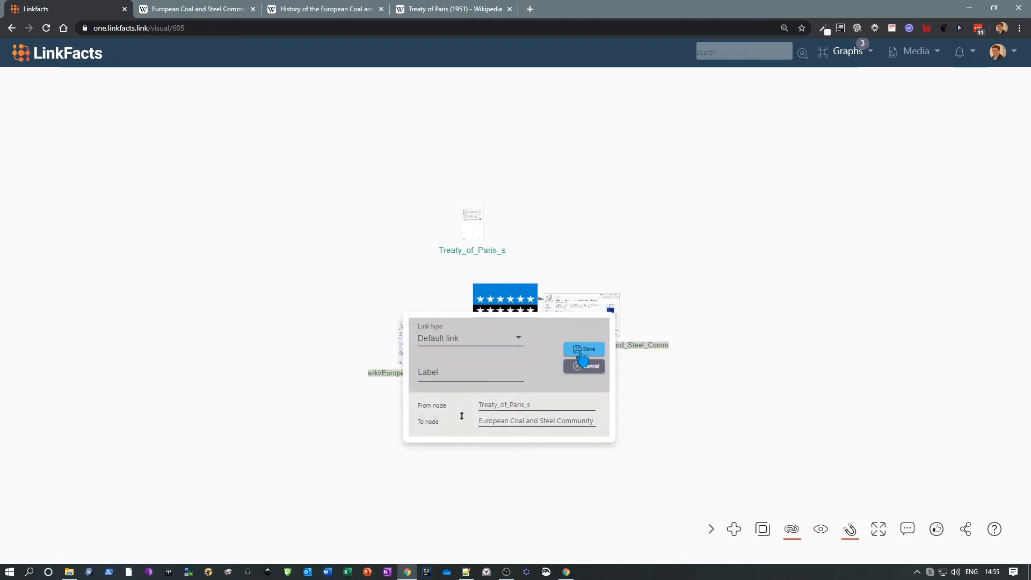
{"action": "left_click", "coordinate": [505, 379]}
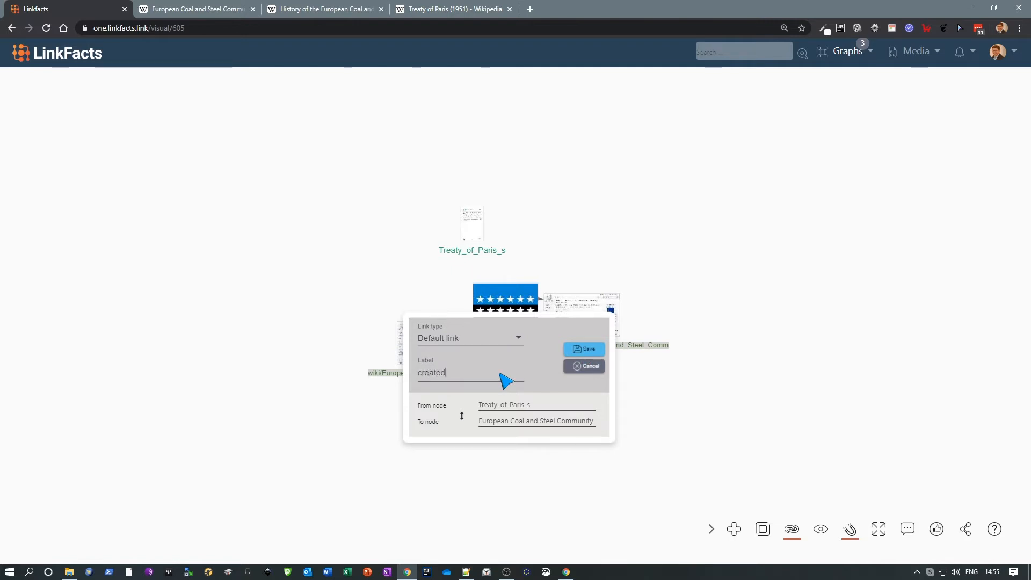
{"action": "left_click", "coordinate": [585, 349]}
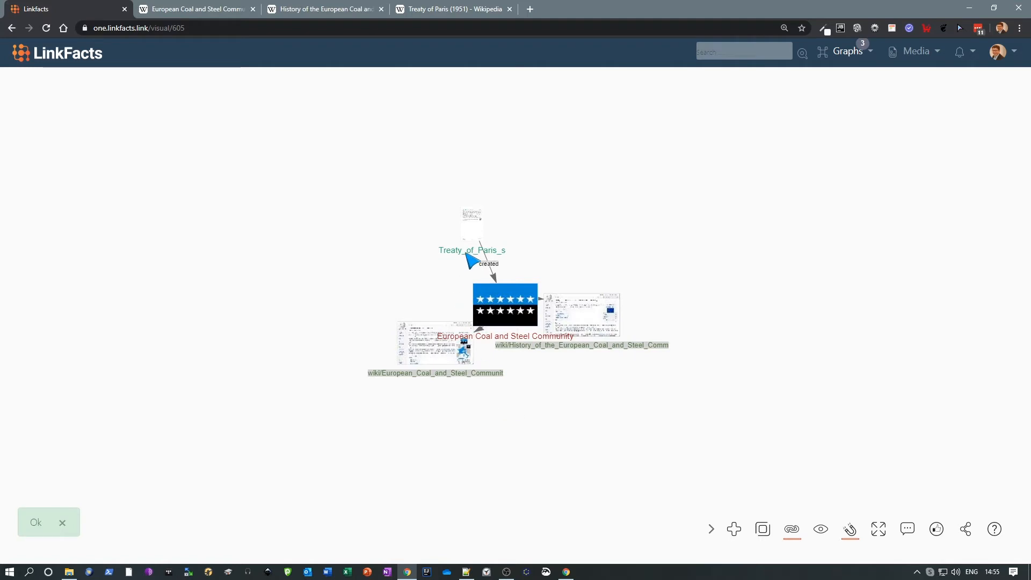
Edit the "created" link, set its link color to red #e50a0a and copy that hex code.
{"action": "left_click", "coordinate": [488, 260]}
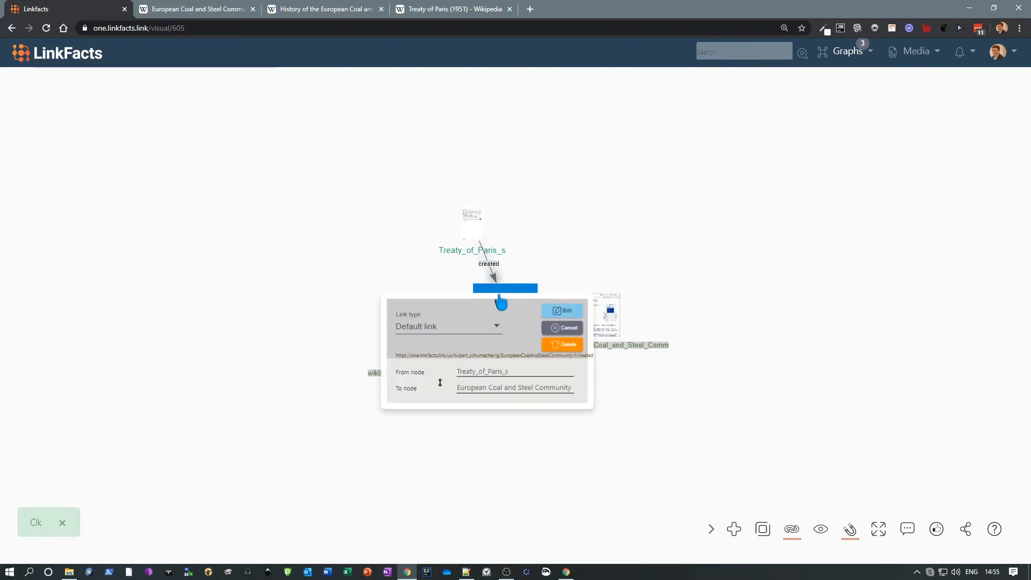
{"action": "left_click", "coordinate": [562, 311]}
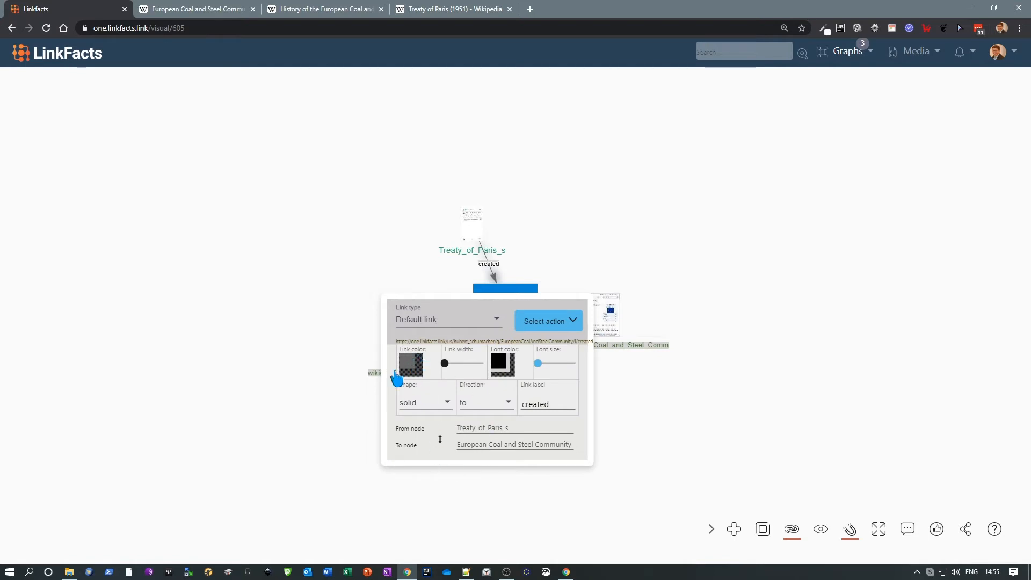
{"action": "left_click", "coordinate": [411, 368]}
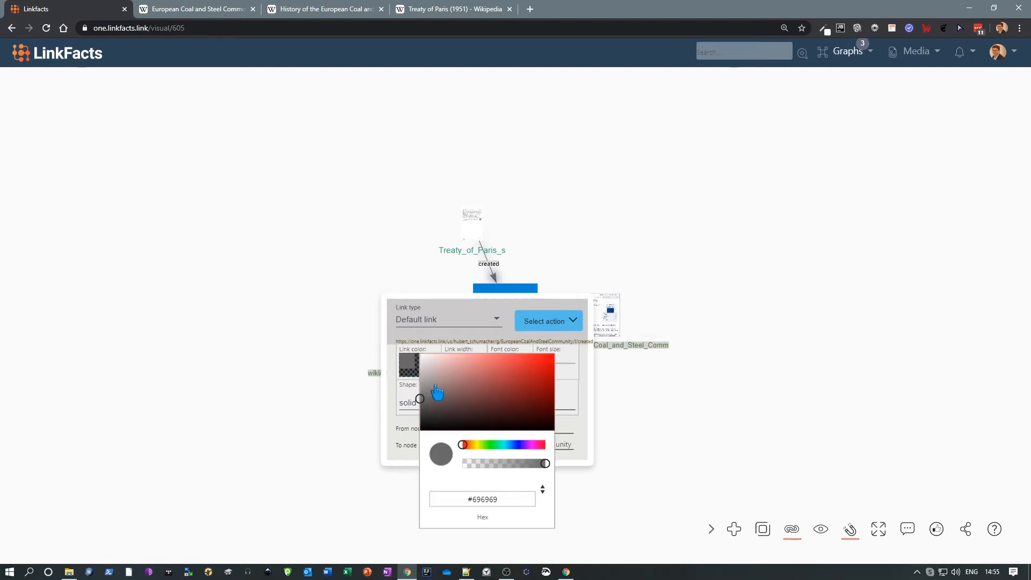
{"action": "left_click", "coordinate": [549, 362]}
{"action": "left_click", "coordinate": [495, 497]}
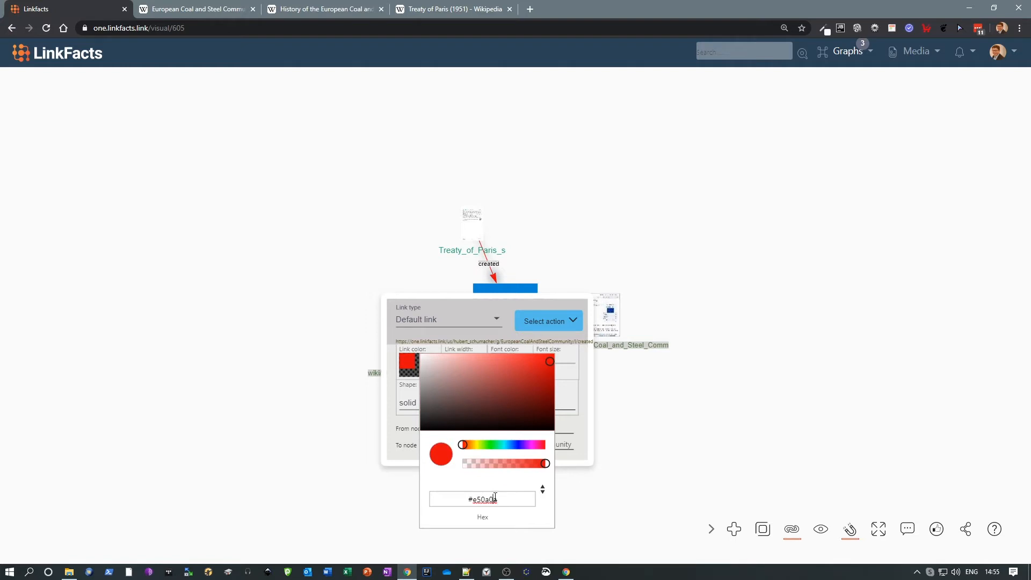
{"action": "right_click", "coordinate": [489, 497]}
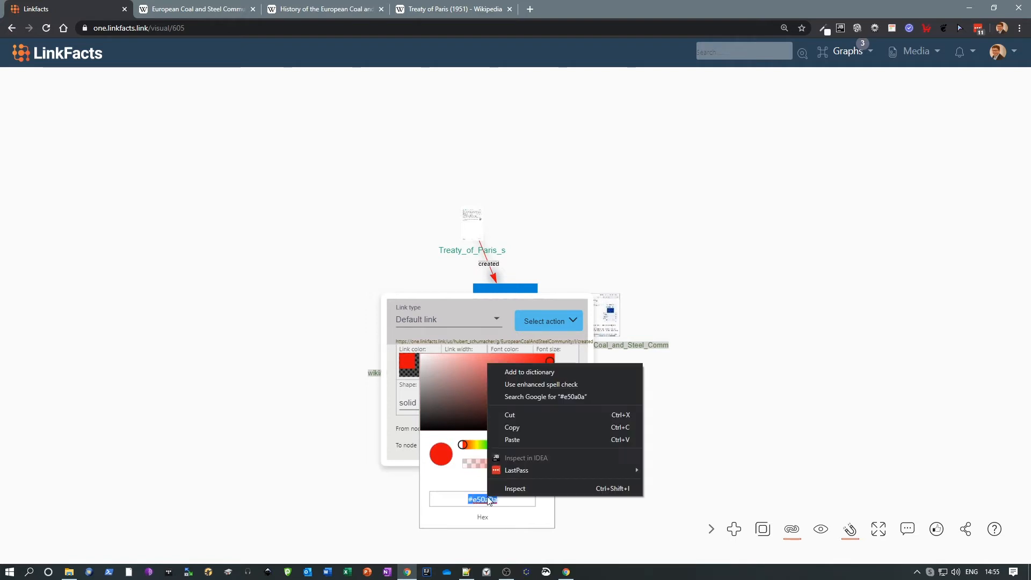
{"action": "left_click", "coordinate": [548, 428]}
{"action": "left_click", "coordinate": [397, 406]}
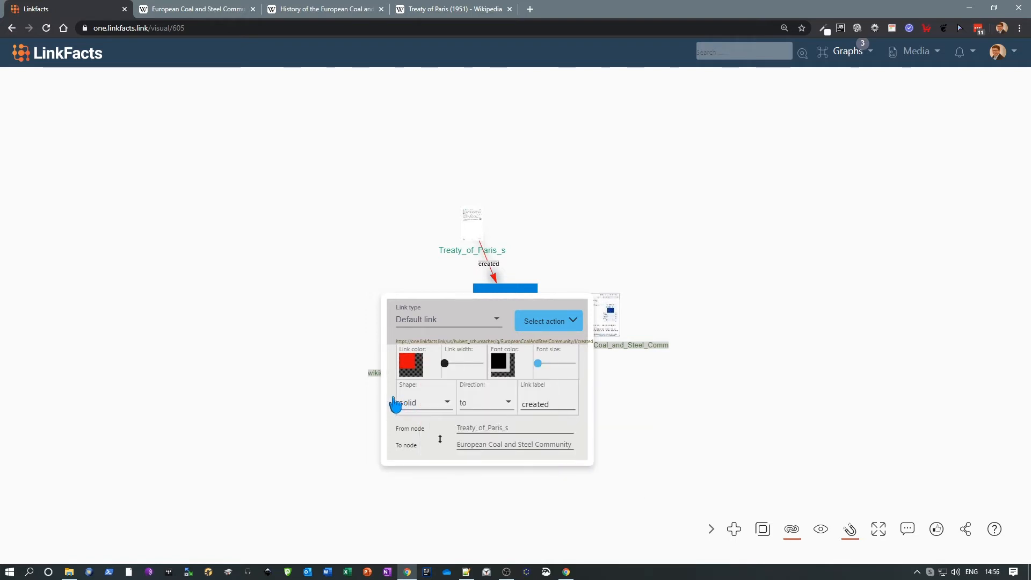
Set the "created" link's font color to the copied #e50a0a and its link width to 3, and save the link.
{"action": "left_click", "coordinate": [501, 367]}
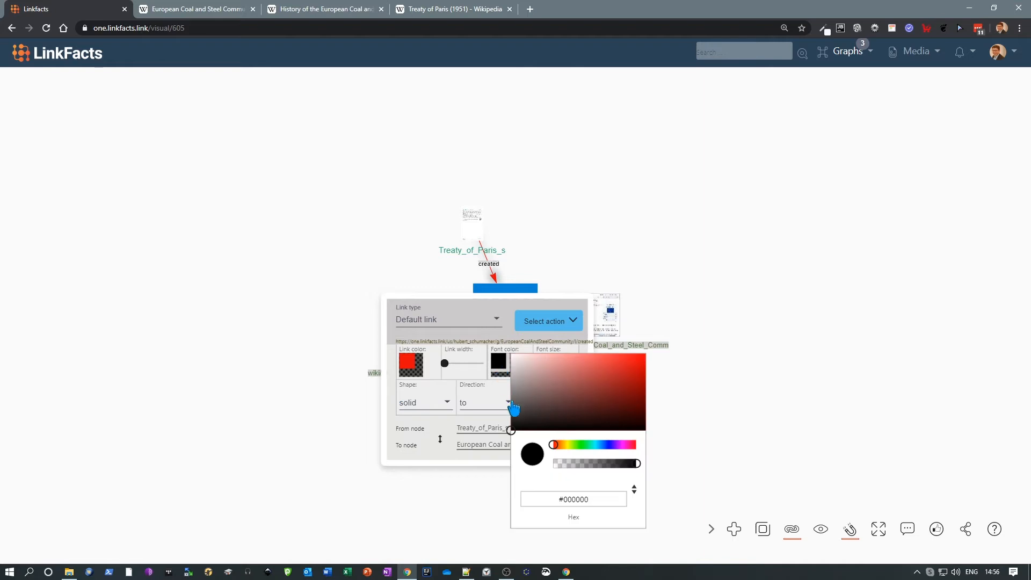
{"action": "right_click", "coordinate": [573, 500]}
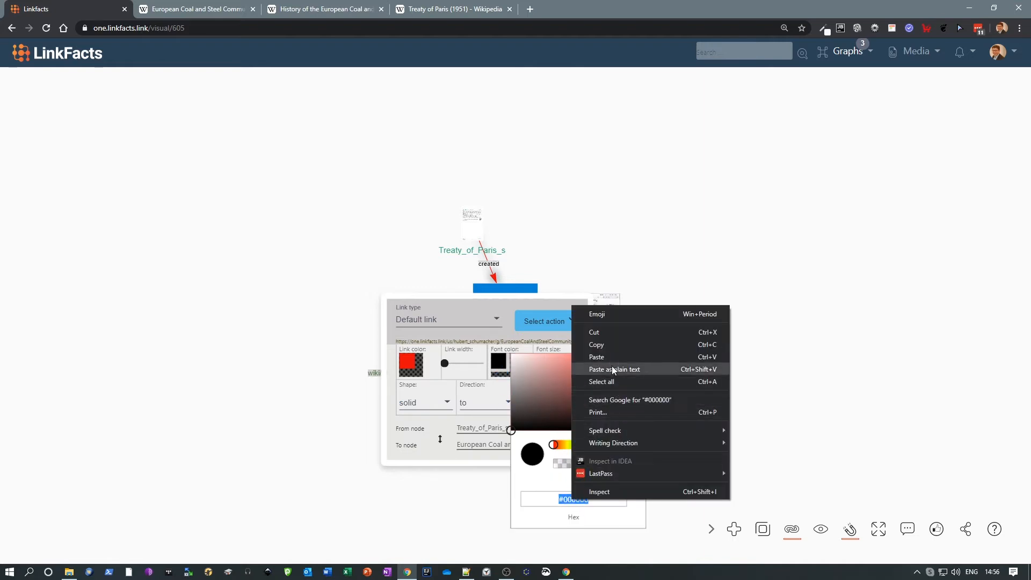
{"action": "left_click", "coordinate": [597, 357]}
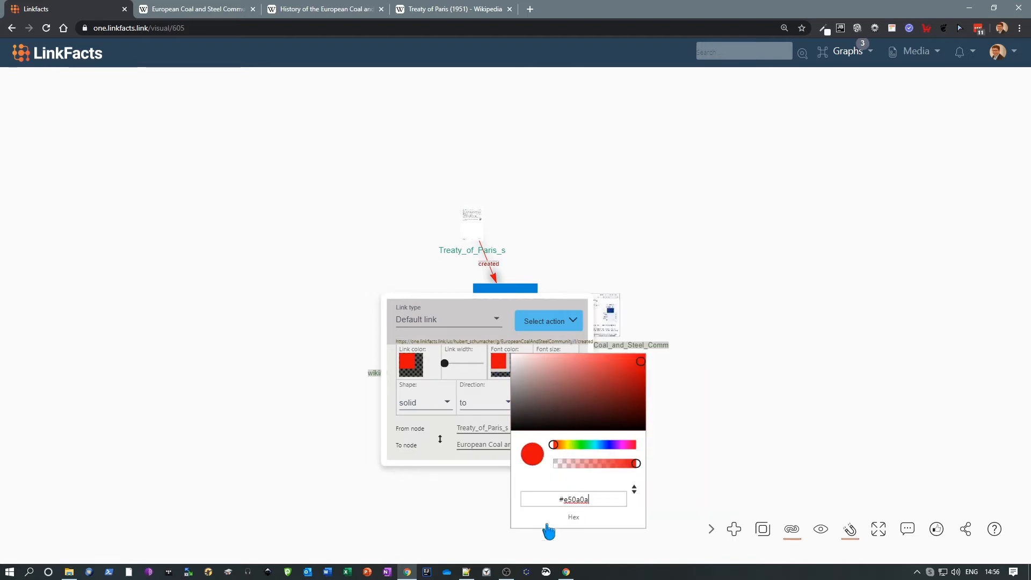
{"action": "left_click", "coordinate": [449, 363]}
{"action": "left_click_drag", "start_coordinate": [445, 362], "coordinate": [453, 364]}
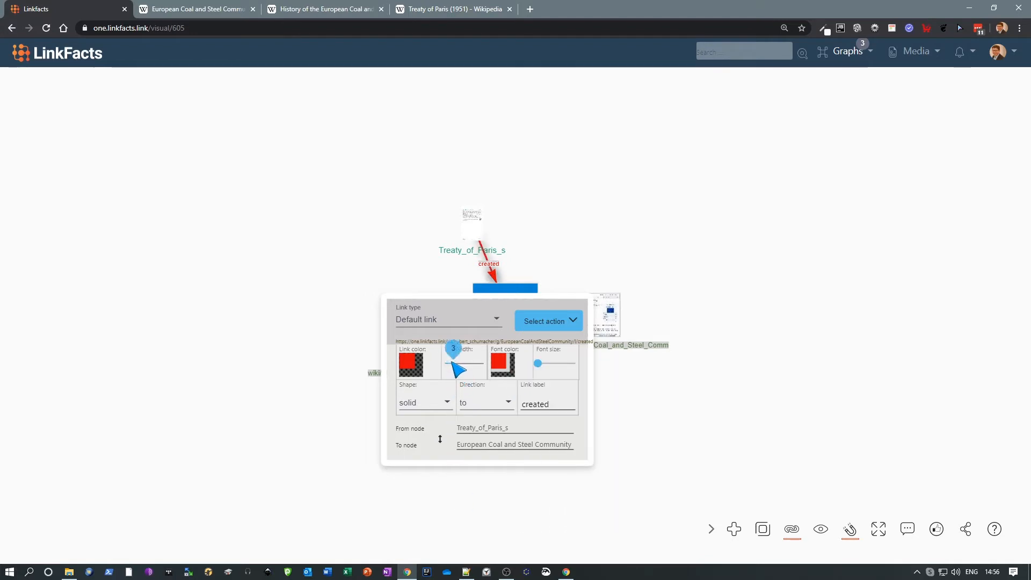
{"action": "left_click", "coordinate": [565, 321]}
{"action": "left_click", "coordinate": [555, 352]}
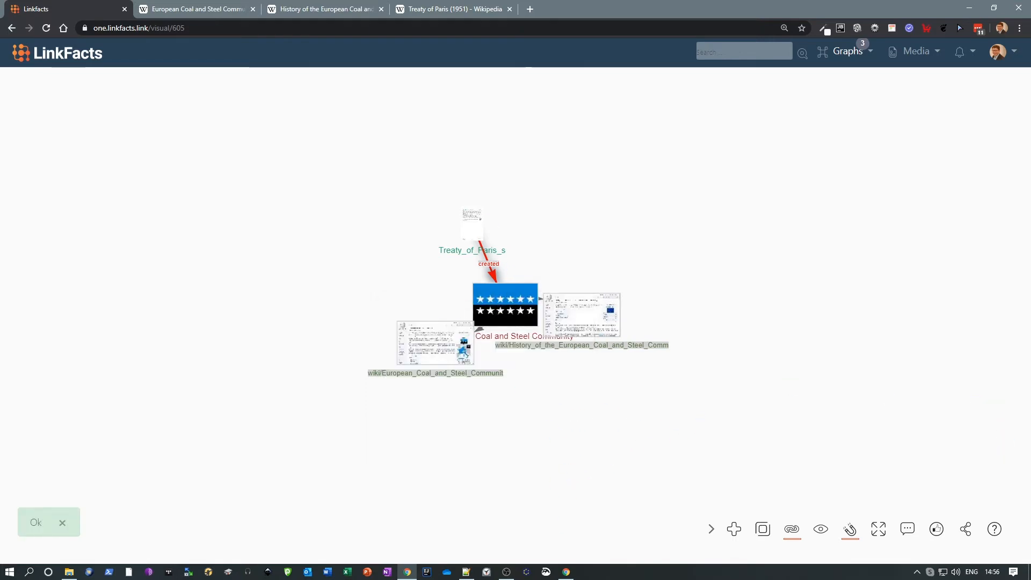
Add the European_Coal_and_Steel_Community_Map file to the graph as a Document (thumb) node.
{"action": "left_click_drag", "start_coordinate": [1030, 196], "coordinate": [718, 284]}
{"action": "left_click_drag", "start_coordinate": [718, 282], "coordinate": [740, 384]}
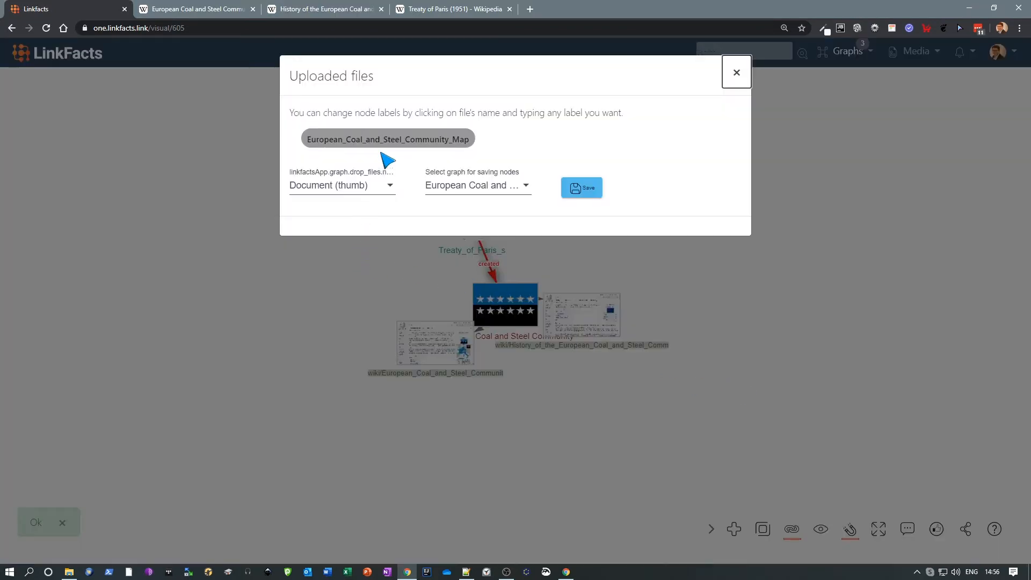
{"action": "left_click", "coordinate": [596, 188]}
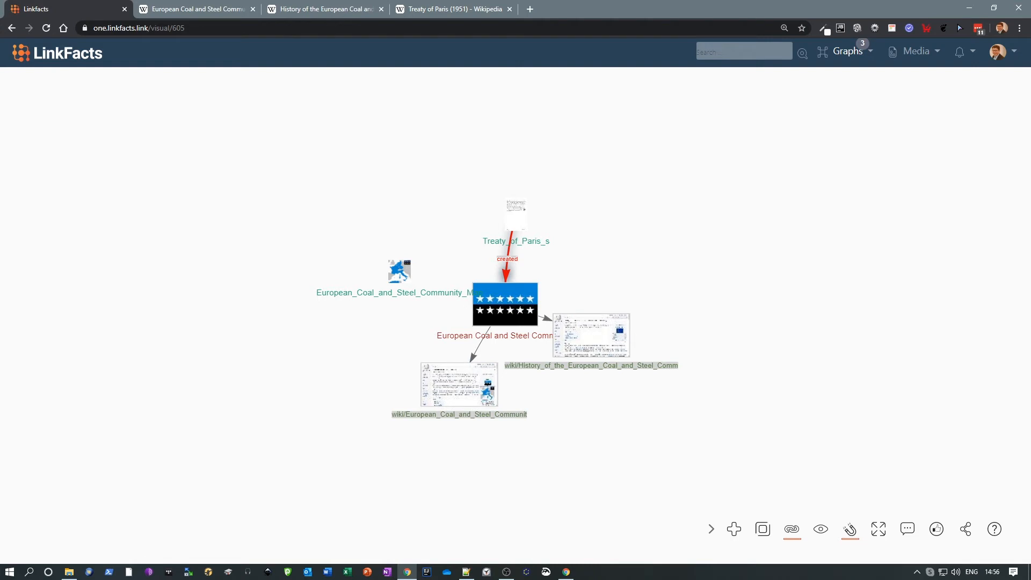
Add the flag files Germany, Belgium, France, Italy, Netherlands and Luxembourg to the graph as Document (thumb) nodes.
{"action": "key", "text": "alt+Tab"}
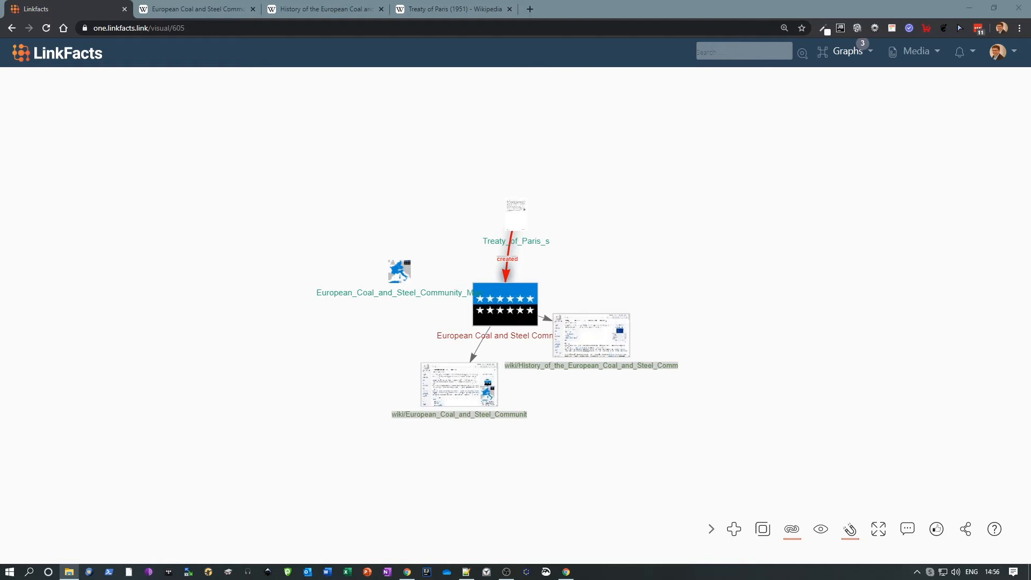
{"action": "left_click_drag", "start_coordinate": [926, 348], "coordinate": [248, 266]}
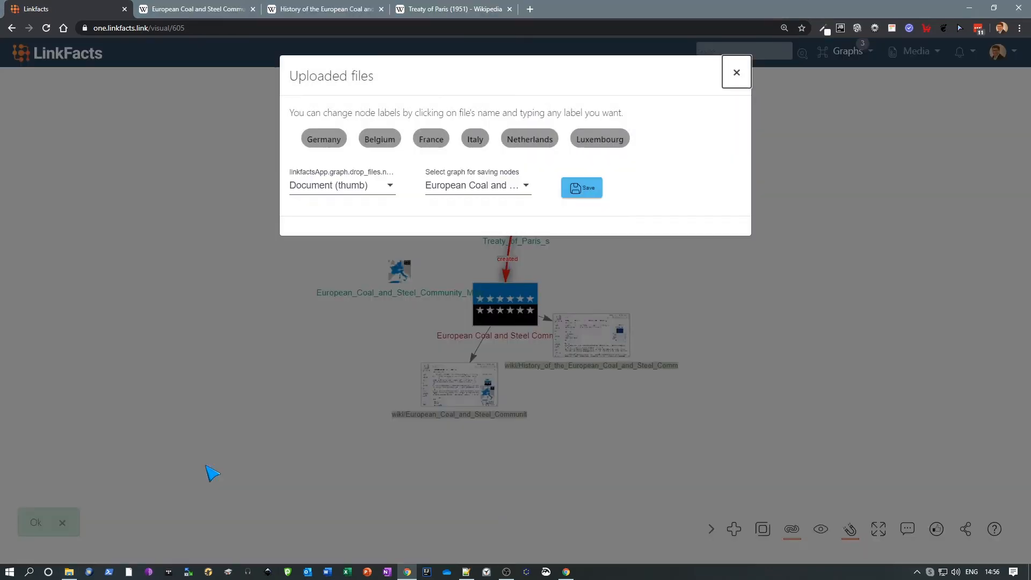
{"action": "left_click", "coordinate": [593, 193]}
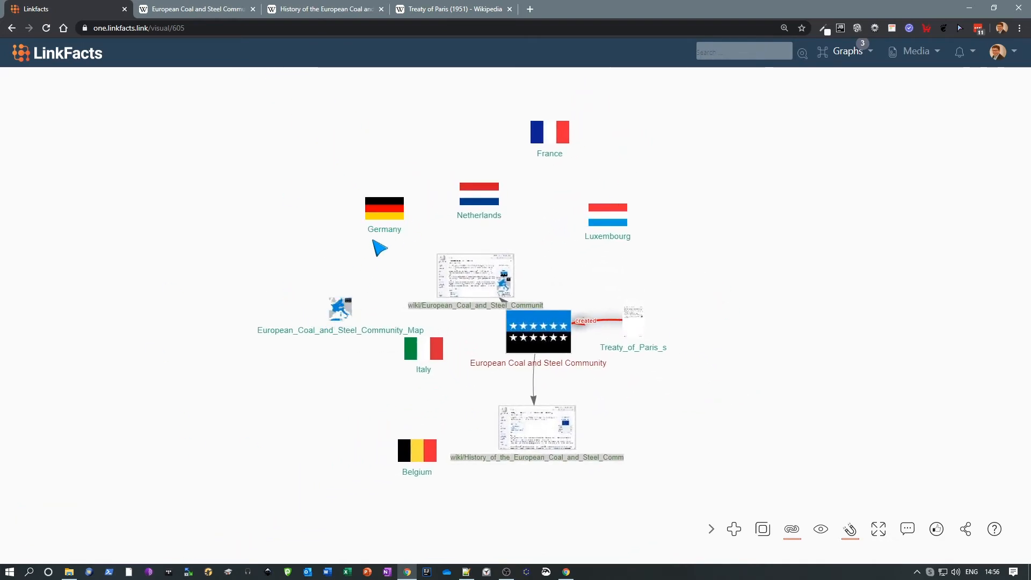
Link the Germany node to the European_Coal_and_Steel_Community_Map node with a Default link labelled "signed".
{"action": "left_click_drag", "start_coordinate": [383, 210], "coordinate": [341, 311]}
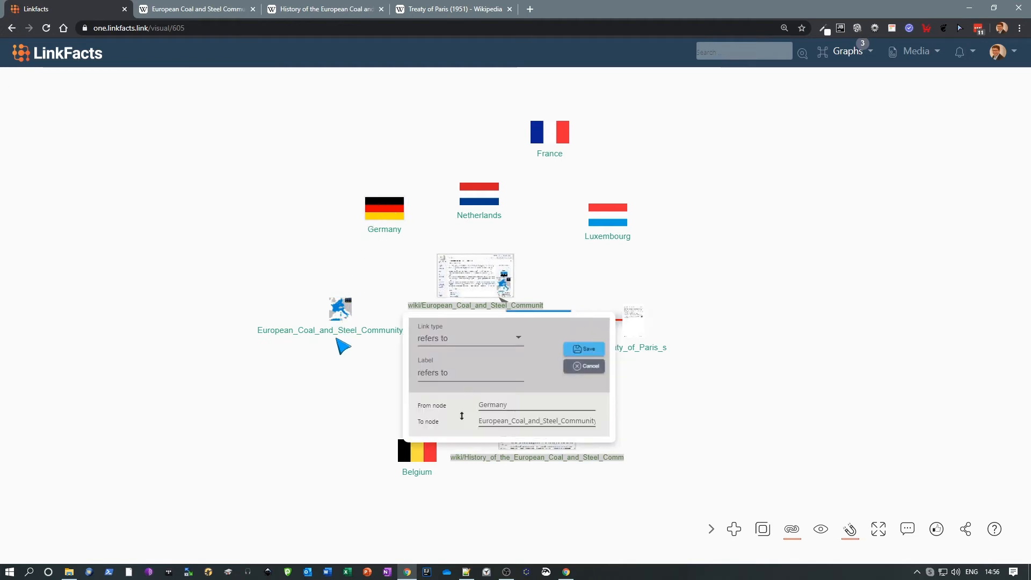
{"action": "left_click", "coordinate": [472, 336]}
{"action": "left_click", "coordinate": [472, 364]}
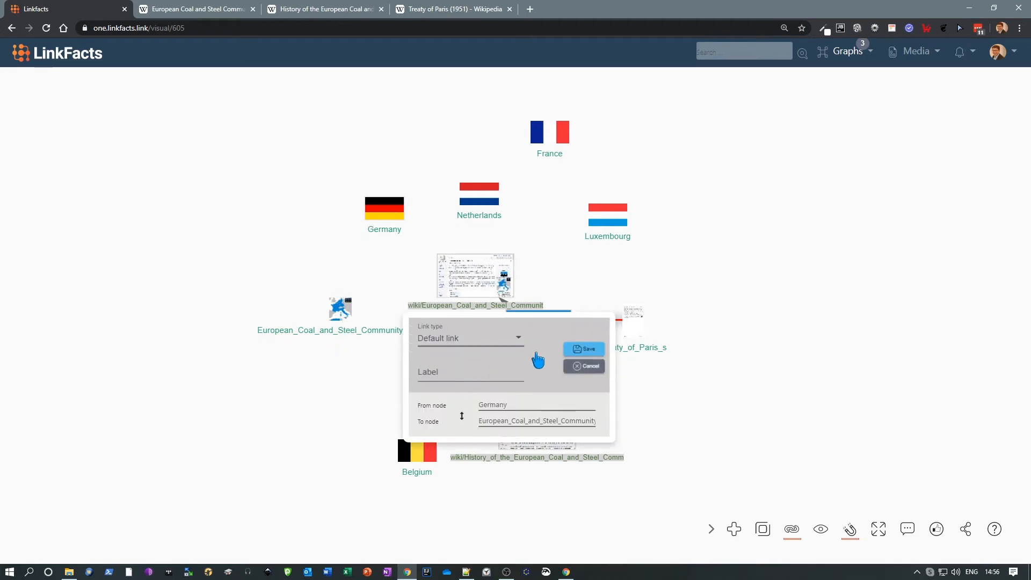
{"action": "left_click", "coordinate": [581, 350]}
{"action": "left_click", "coordinate": [462, 372]}
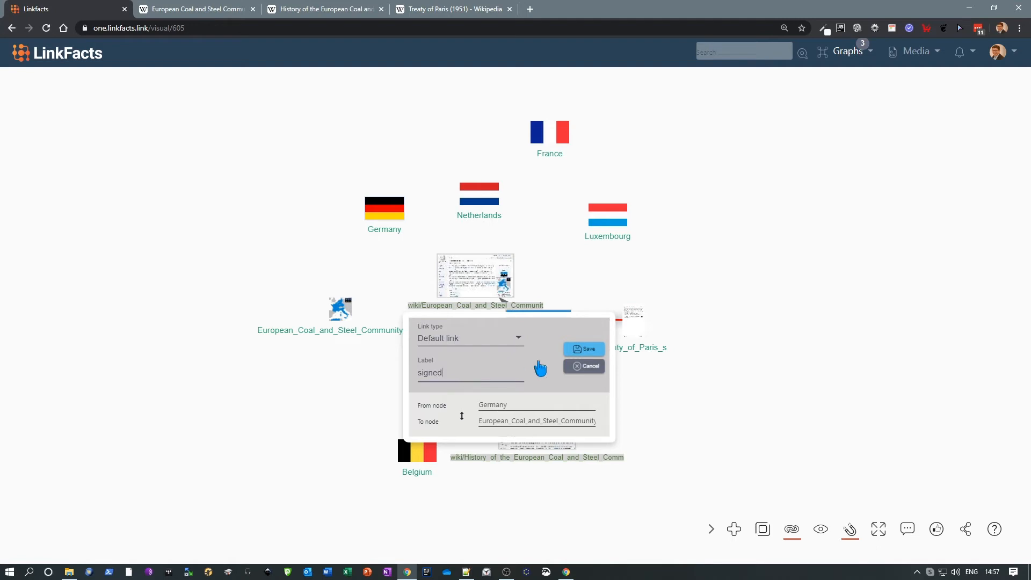
{"action": "left_click", "coordinate": [580, 350]}
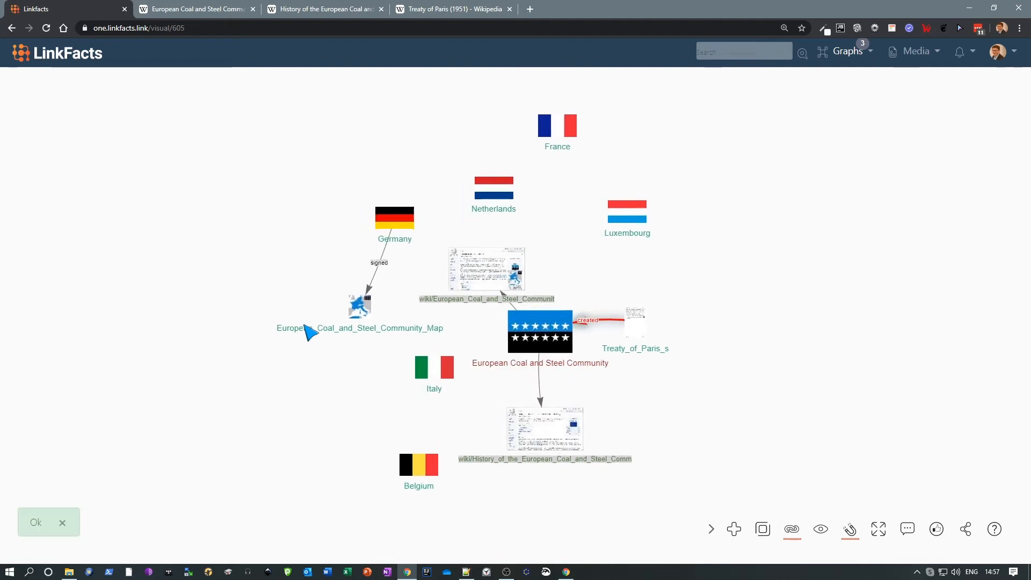
Give the "signed" link from Germany to the map node the blue link color #397ebc and a dotted shape.
{"action": "left_click", "coordinate": [383, 269]}
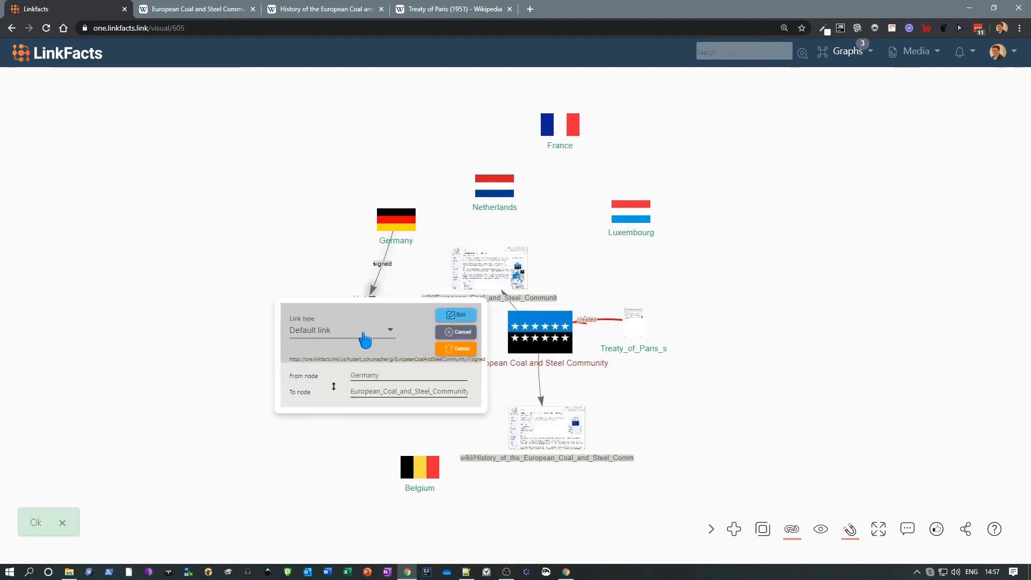
{"action": "left_click", "coordinate": [455, 317]}
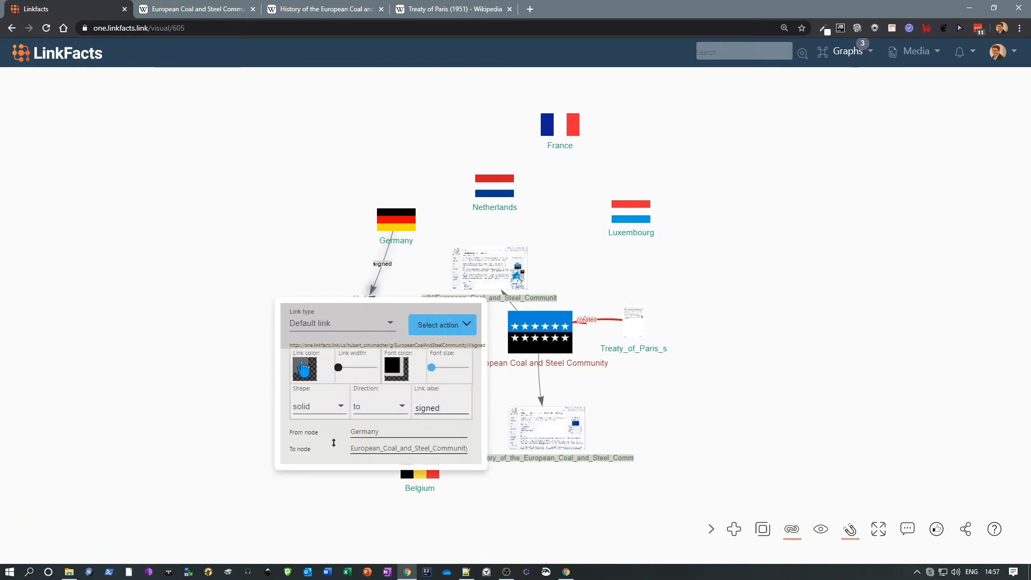
{"action": "left_click", "coordinate": [306, 370]}
{"action": "left_click_drag", "start_coordinate": [410, 450], "coordinate": [403, 449]}
{"action": "left_click", "coordinate": [404, 380]}
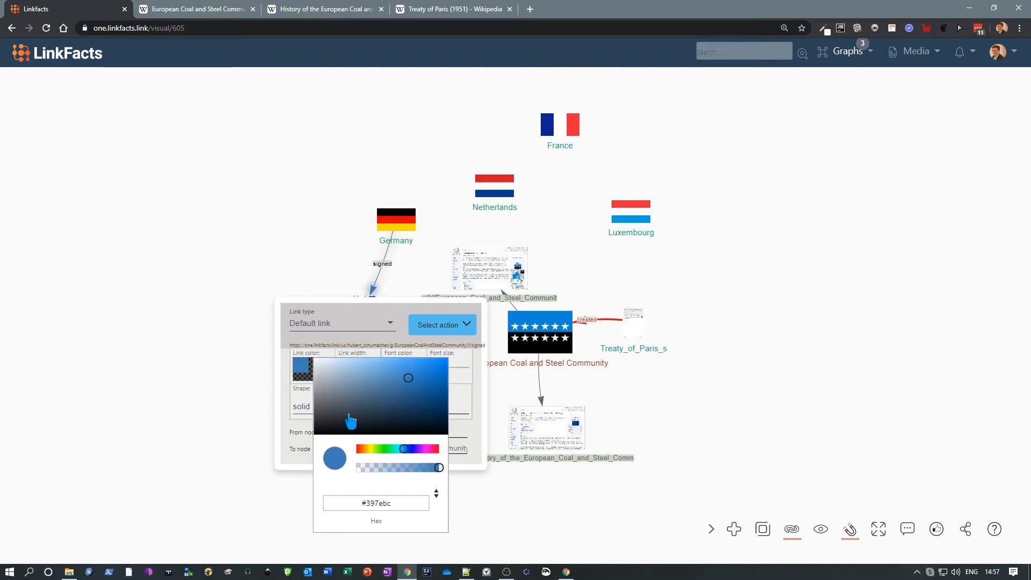
{"action": "left_click", "coordinate": [378, 338]}
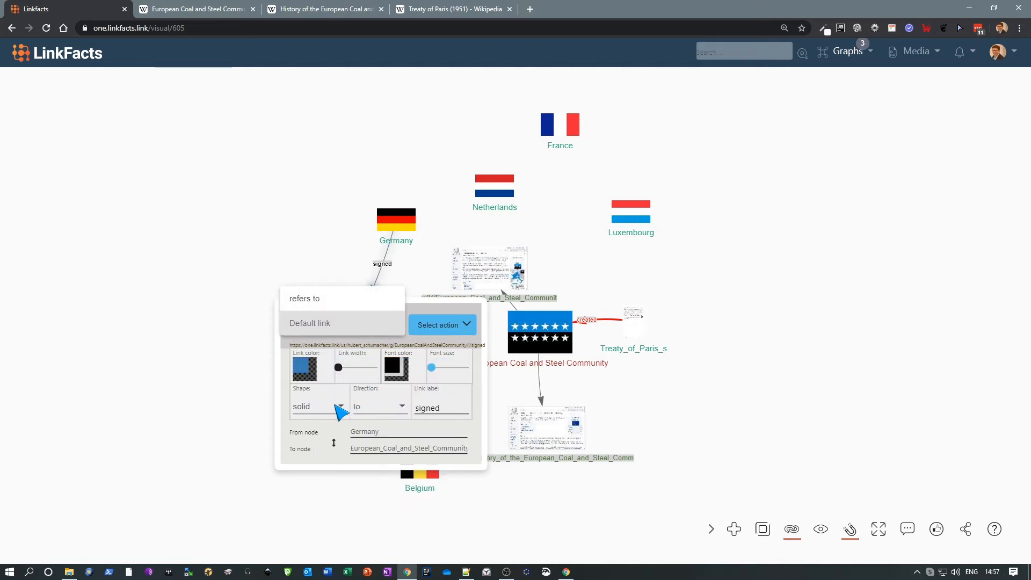
{"action": "left_click", "coordinate": [324, 419]}
{"action": "left_click", "coordinate": [324, 415]}
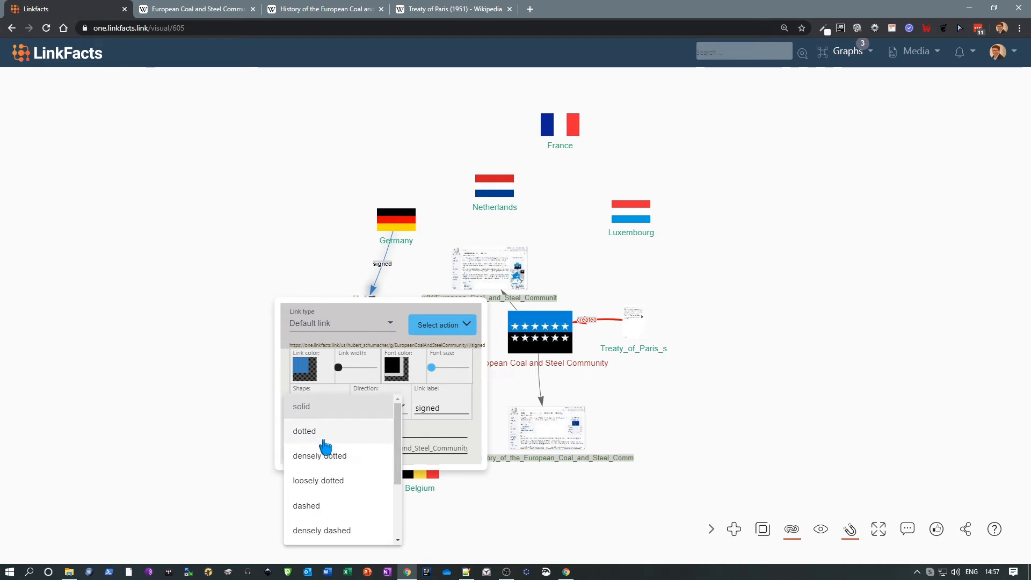
{"action": "left_click", "coordinate": [325, 439]}
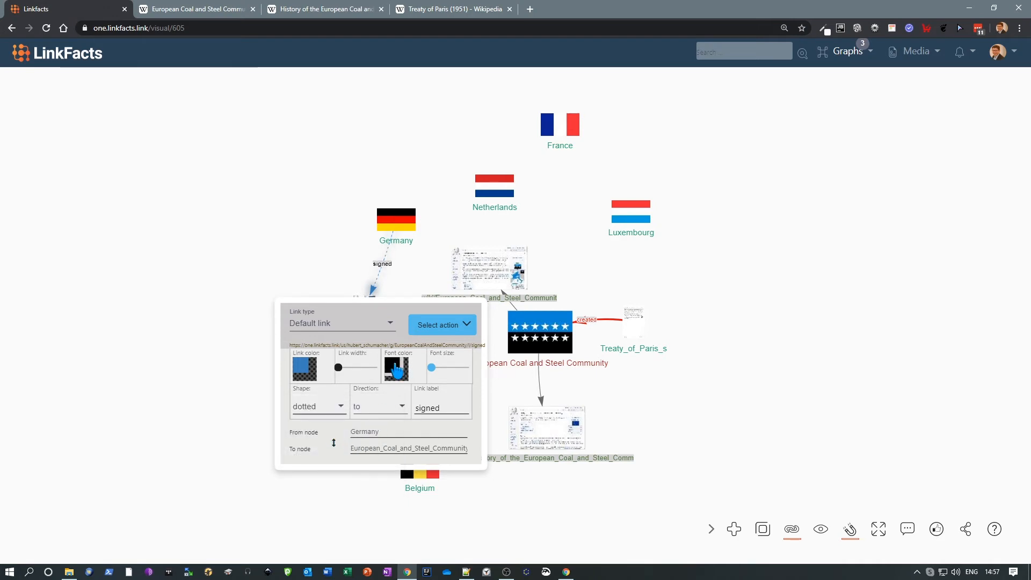
Create a link type named "signed" from the styled Germany link.
{"action": "left_click", "coordinate": [435, 334]}
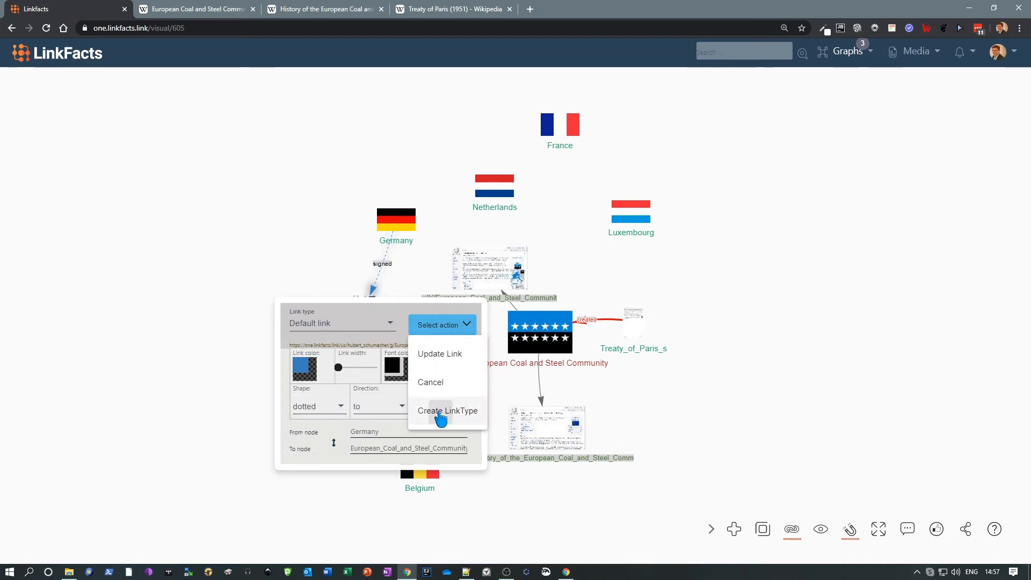
{"action": "left_click", "coordinate": [440, 414]}
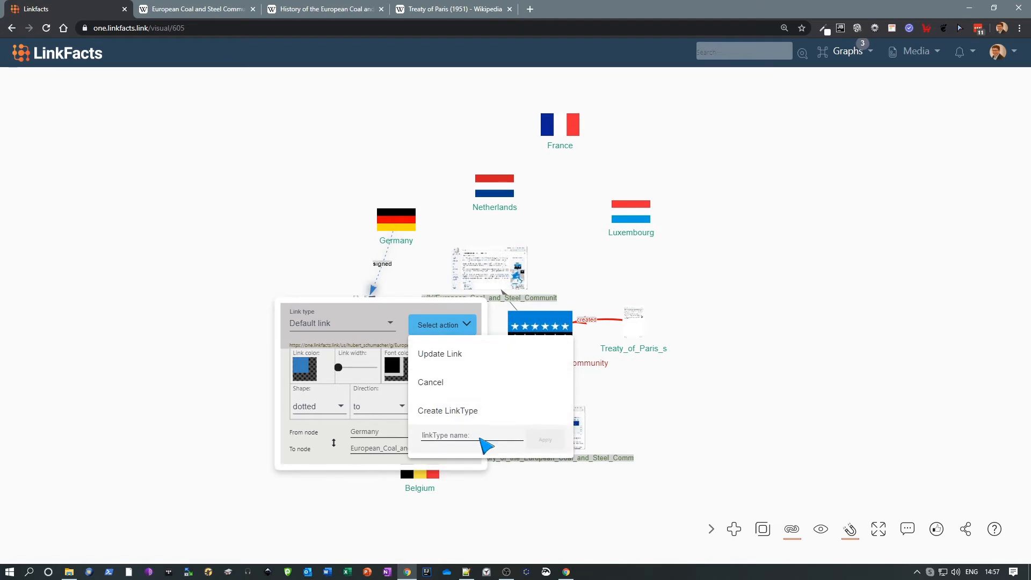
{"action": "left_click", "coordinate": [481, 439]}
{"action": "type", "text": "signed"}
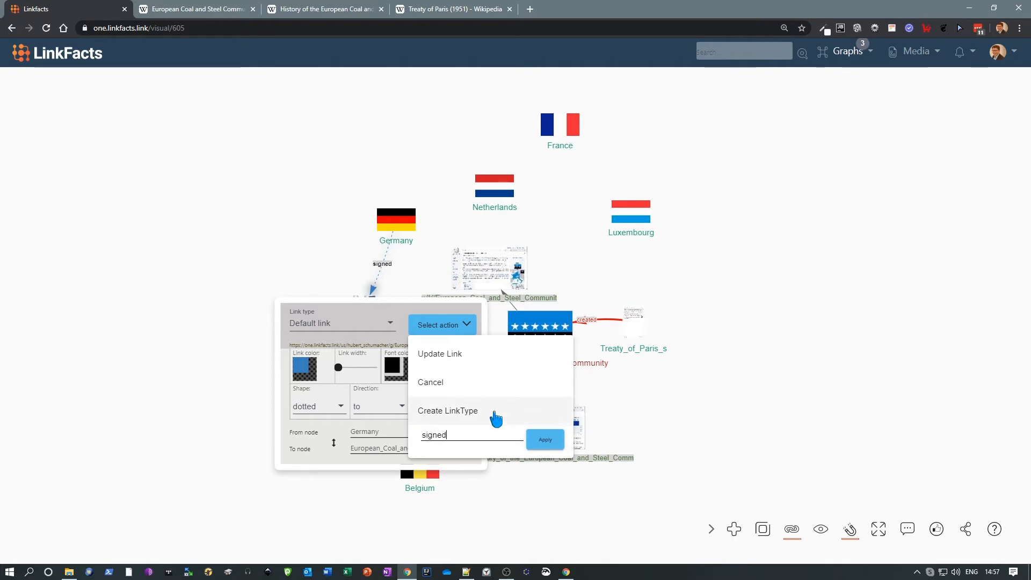
{"action": "left_click", "coordinate": [546, 443]}
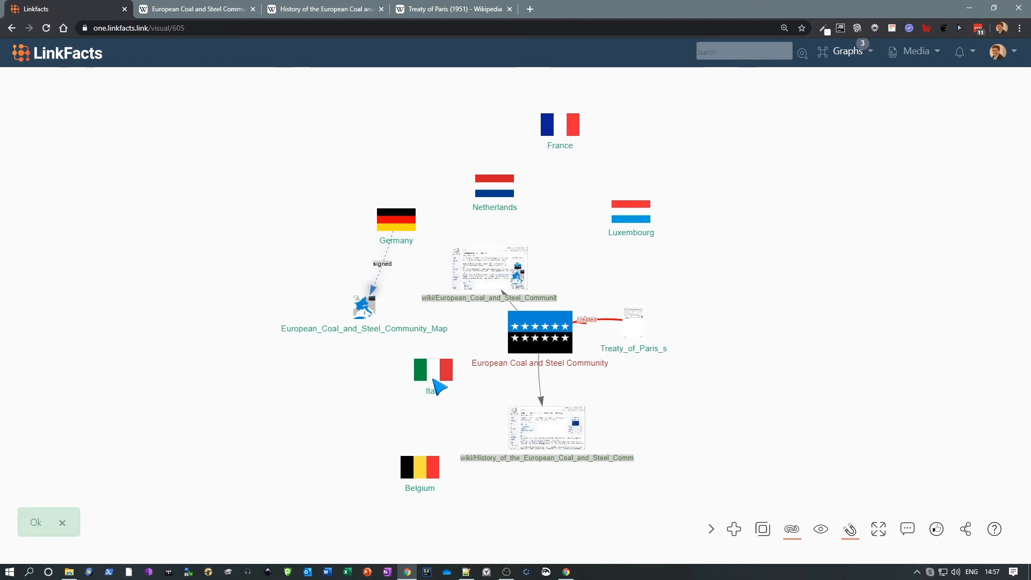
Link the Italy, Luxembourg, France, Netherlands and Belgium nodes to the European_Coal_and_Steel_Community_Map node with the "signed" link type.
{"action": "left_click_drag", "start_coordinate": [406, 344], "coordinate": [370, 311]}
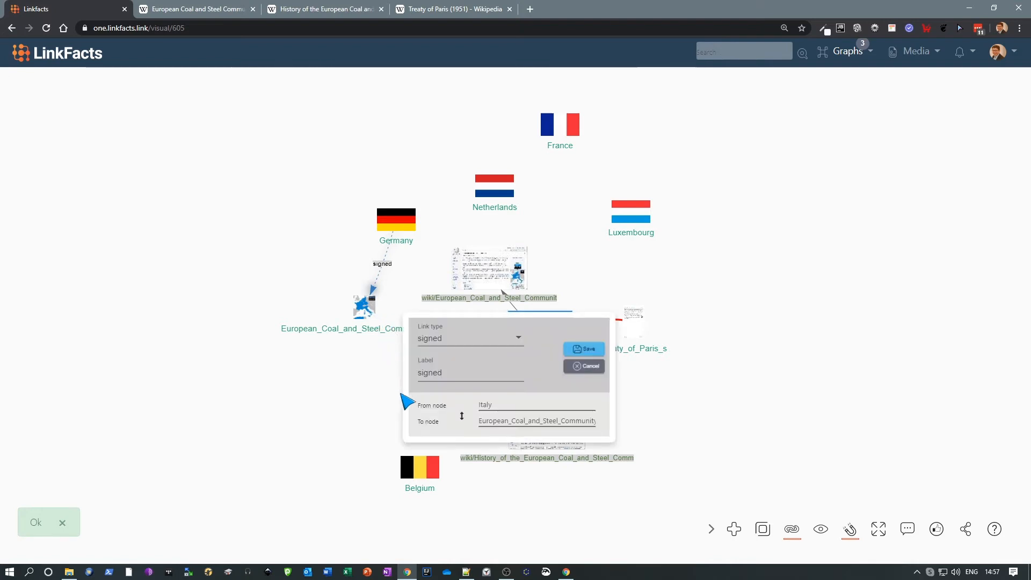
{"action": "left_click", "coordinate": [583, 349]}
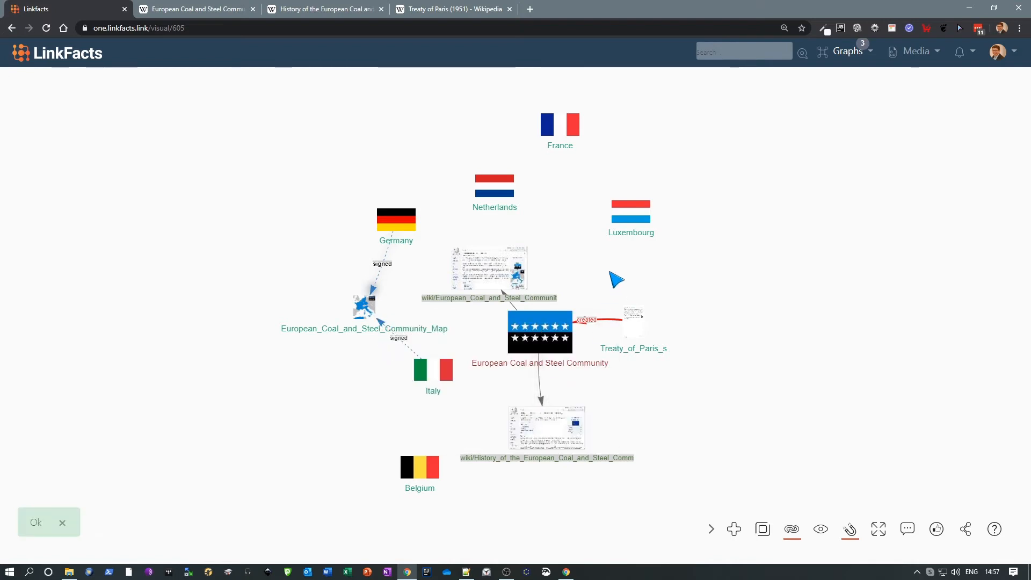
{"action": "left_click_drag", "start_coordinate": [650, 223], "coordinate": [368, 306]}
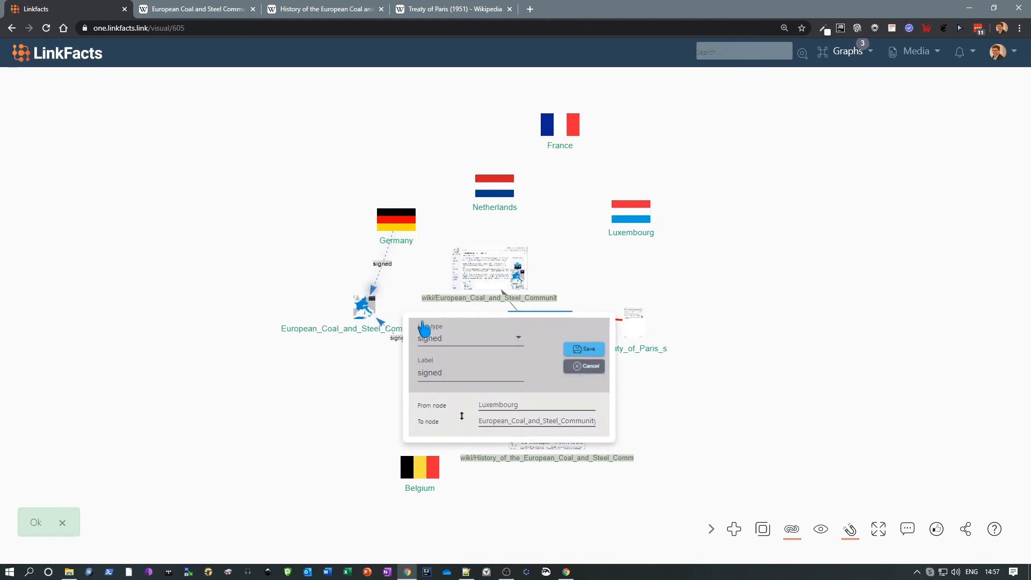
{"action": "left_click", "coordinate": [567, 347]}
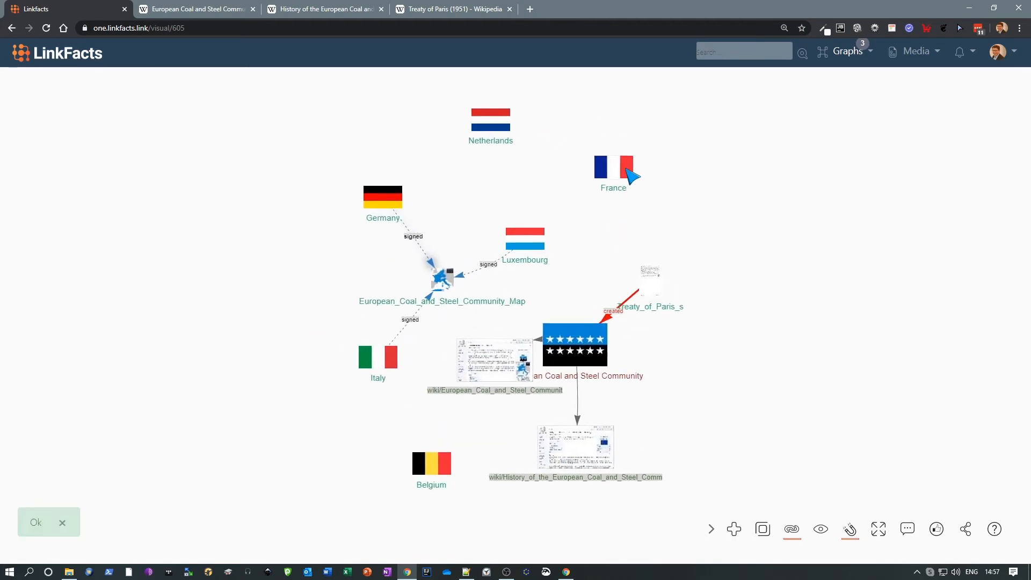
{"action": "left_click_drag", "start_coordinate": [623, 171], "coordinate": [447, 278]}
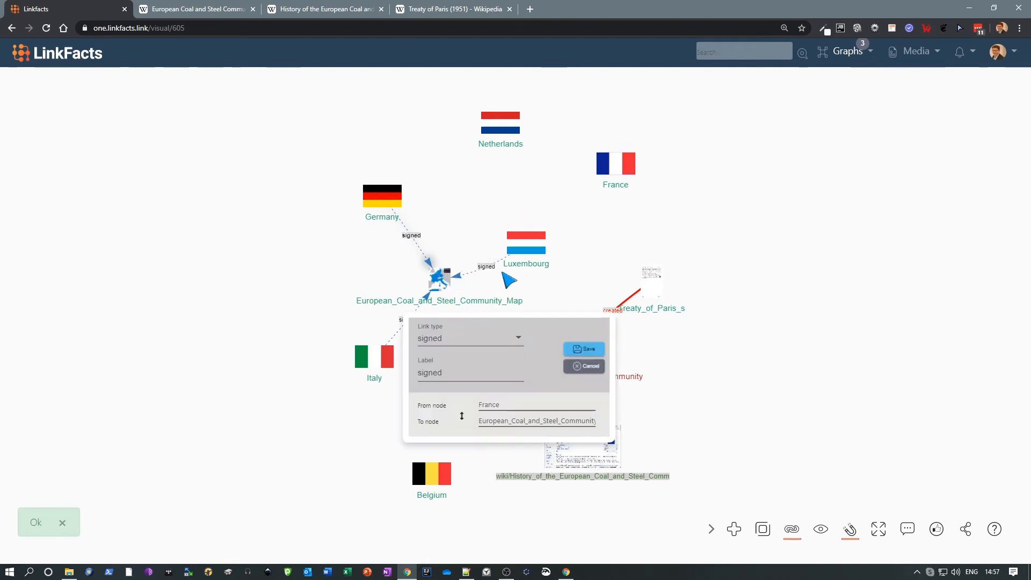
{"action": "key", "text": "Return"}
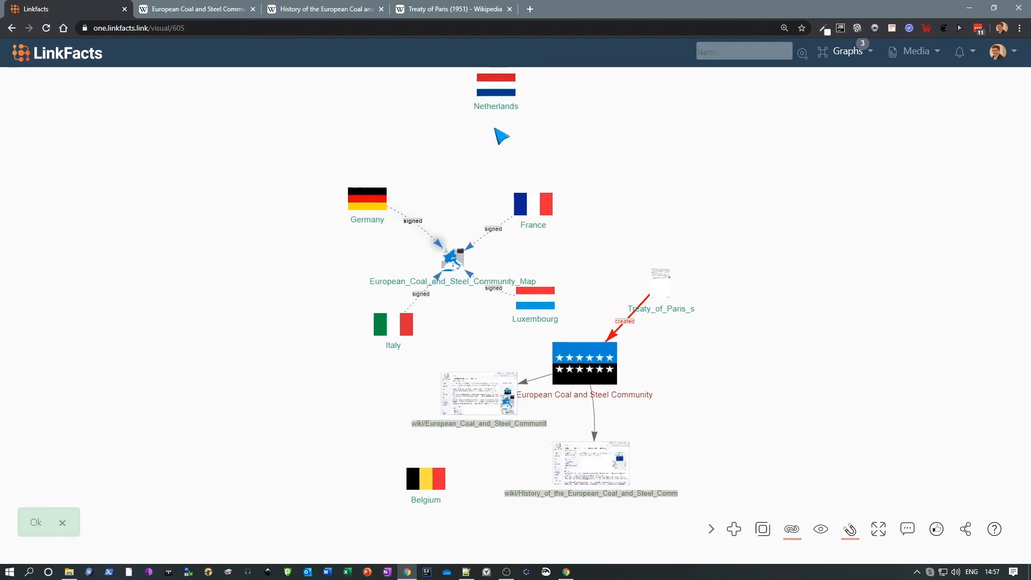
{"action": "left_click_drag", "start_coordinate": [505, 102], "coordinate": [466, 277]}
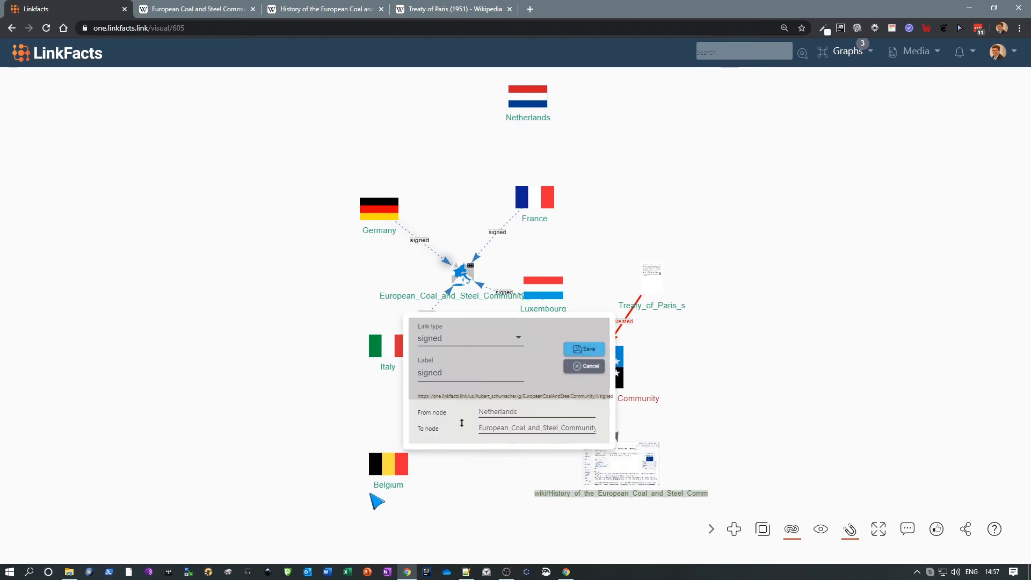
{"action": "key", "text": "Return"}
{"action": "left_click_drag", "start_coordinate": [371, 456], "coordinate": [473, 260]}
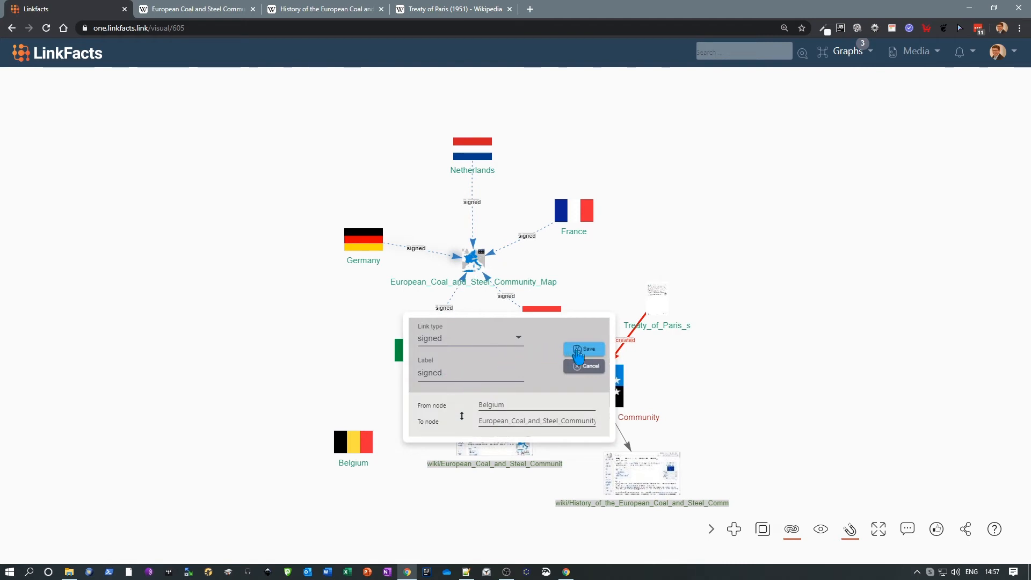
{"action": "left_click", "coordinate": [581, 350]}
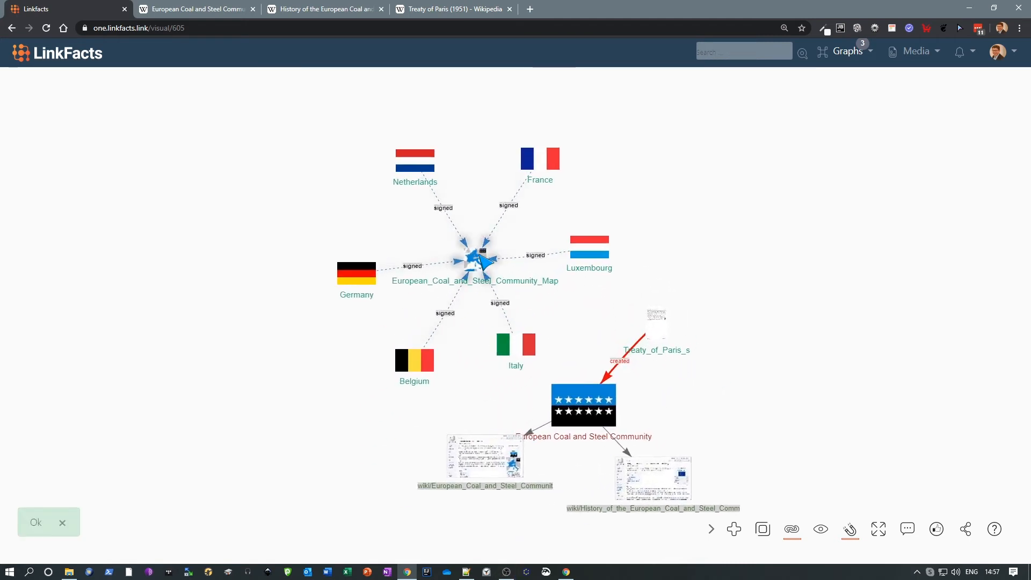
Link the European_Coal_and_Steel_Community_Map node to Treaty_of_Paris_s with a Default link labelled "signatories".
{"action": "left_click_drag", "start_coordinate": [495, 278], "coordinate": [656, 336]}
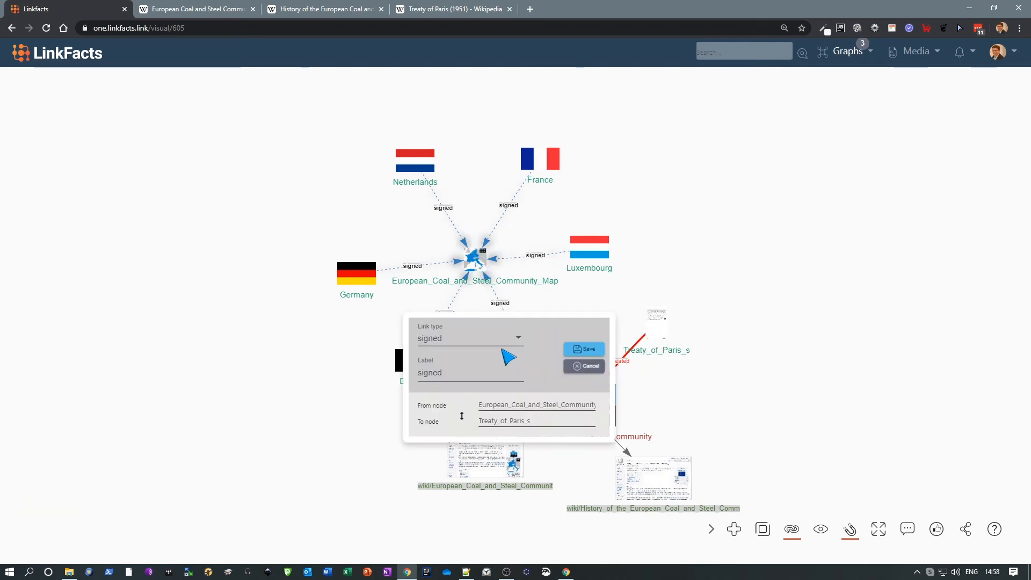
{"action": "left_click", "coordinate": [483, 338]}
{"action": "left_click", "coordinate": [474, 391]}
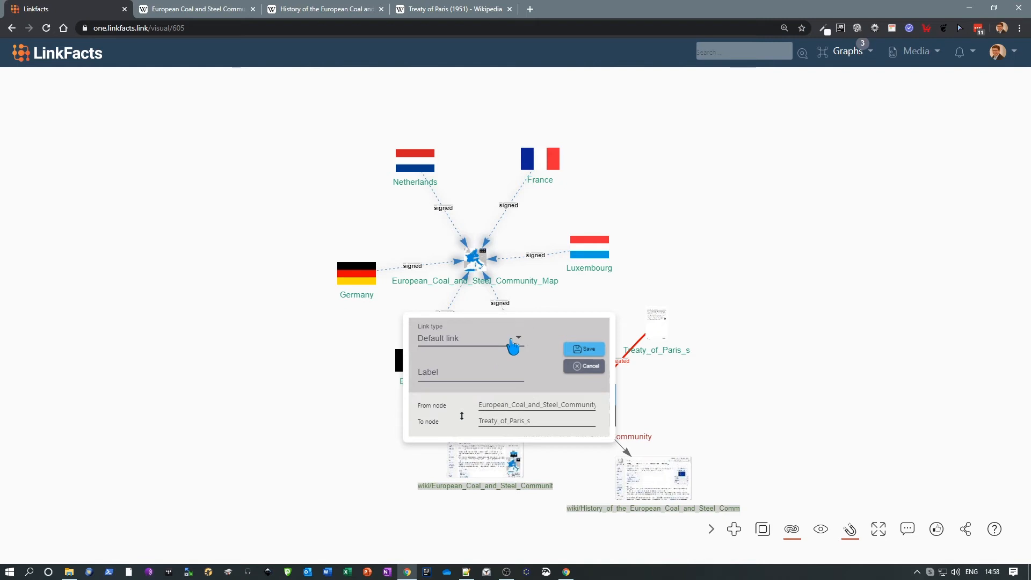
{"action": "left_click", "coordinate": [485, 374]}
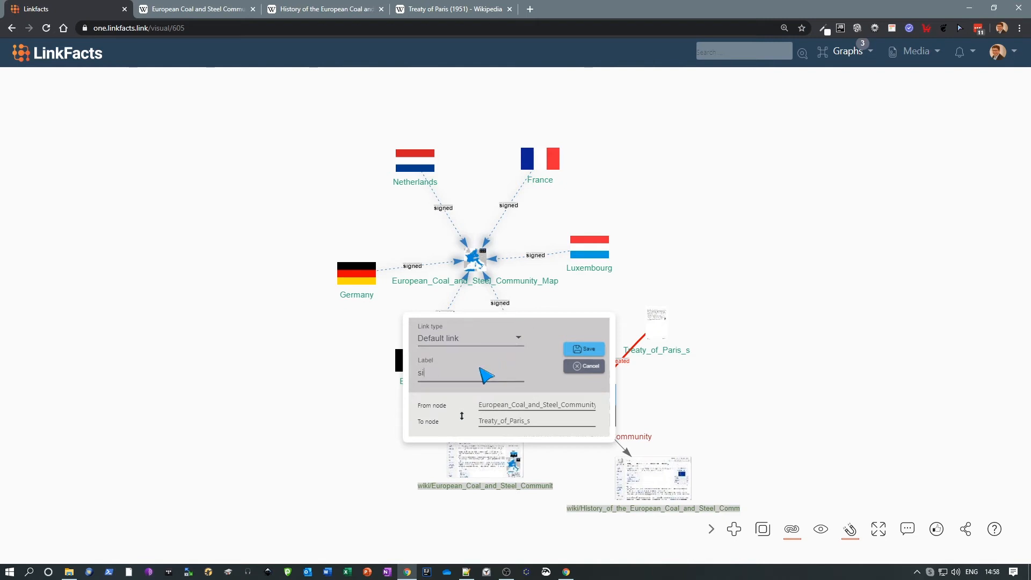
{"action": "type", "text": "signatories"}
{"action": "left_click", "coordinate": [579, 349]}
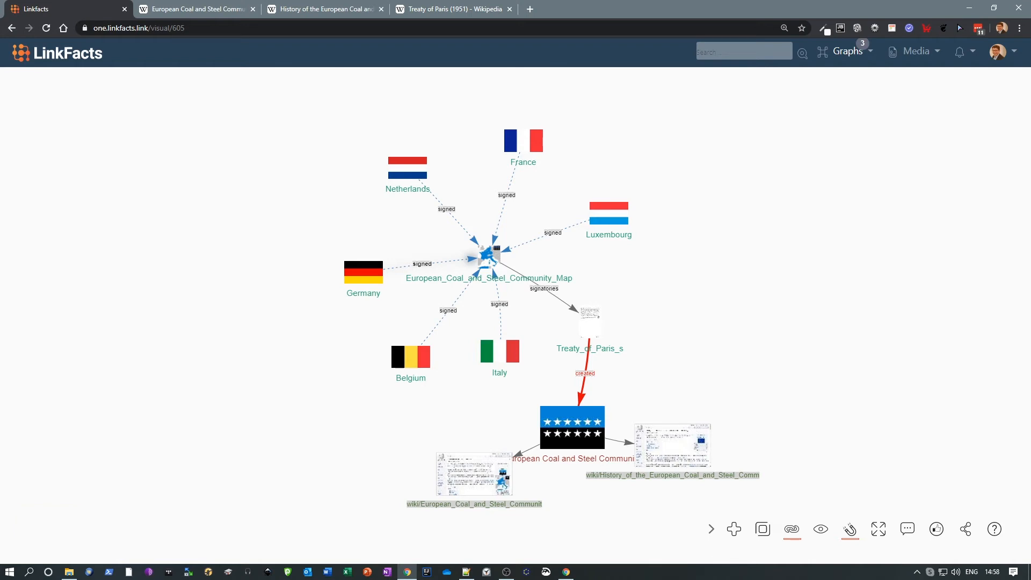
Add the Robert_Schuman file to the European Coal and Steel Community graph as a Person w. Photo node.
{"action": "left_click_drag", "start_coordinate": [1030, 263], "coordinate": [741, 266]}
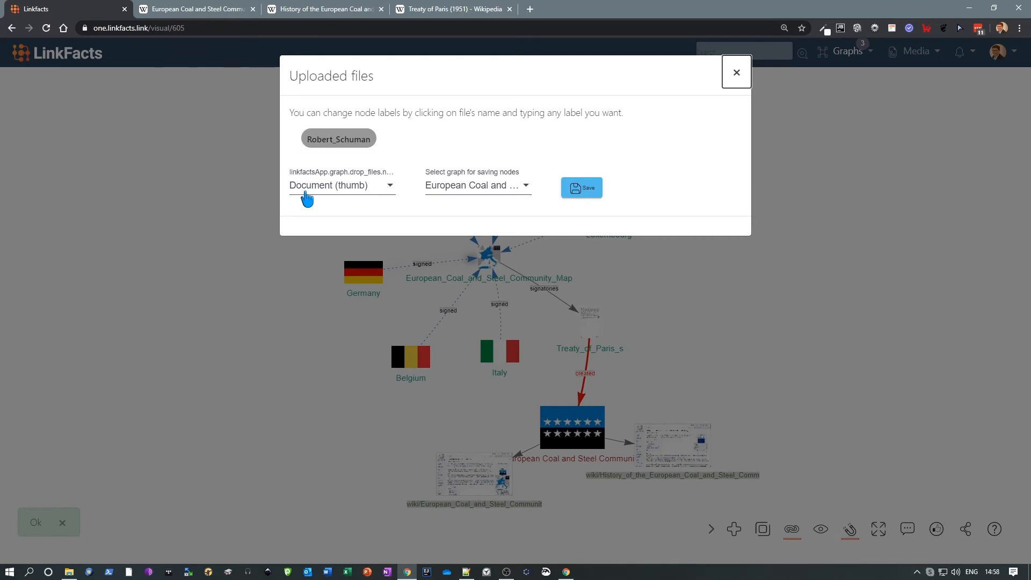
{"action": "left_click", "coordinate": [382, 188]}
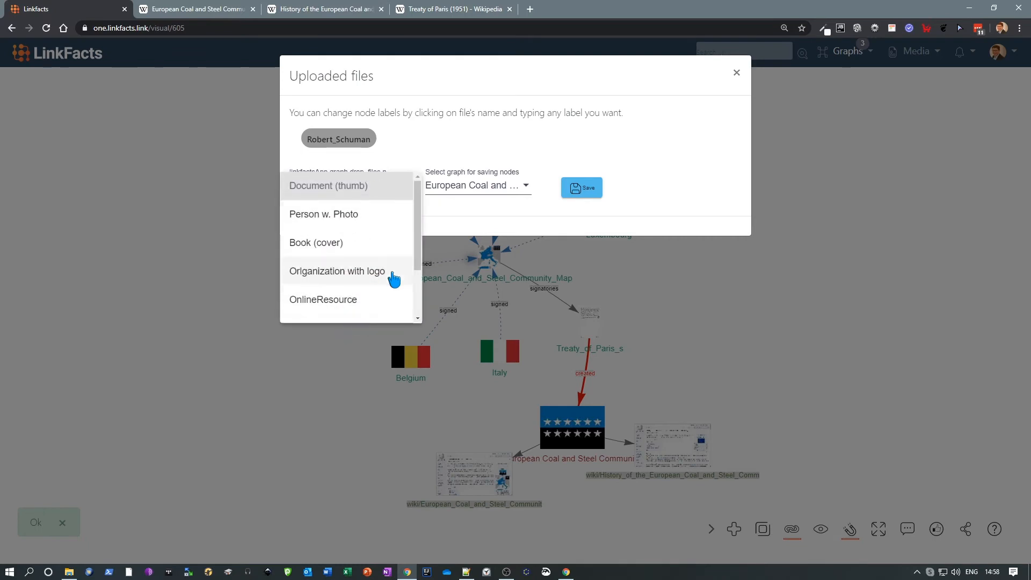
{"action": "left_click", "coordinate": [347, 214]}
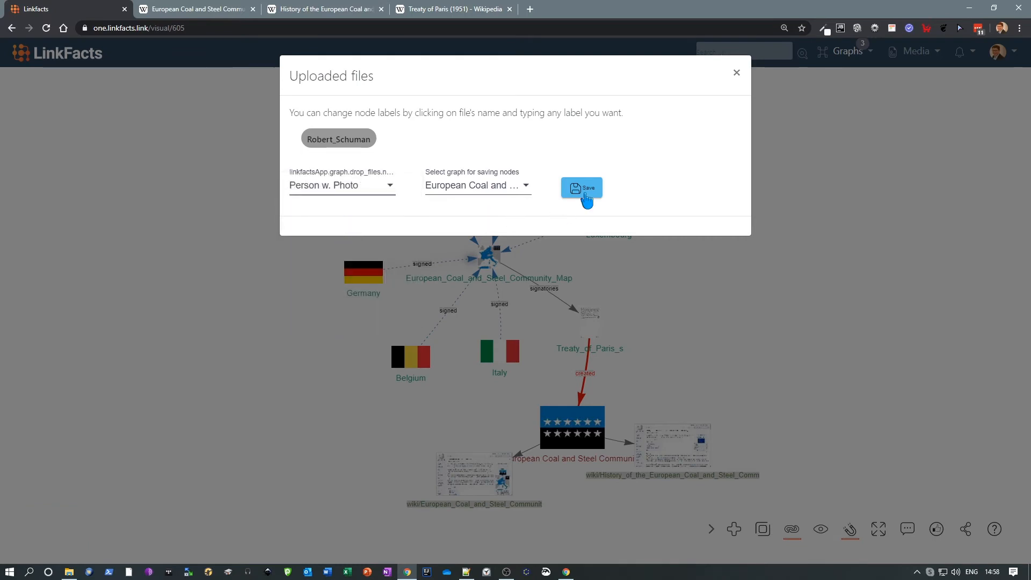
{"action": "left_click", "coordinate": [584, 191]}
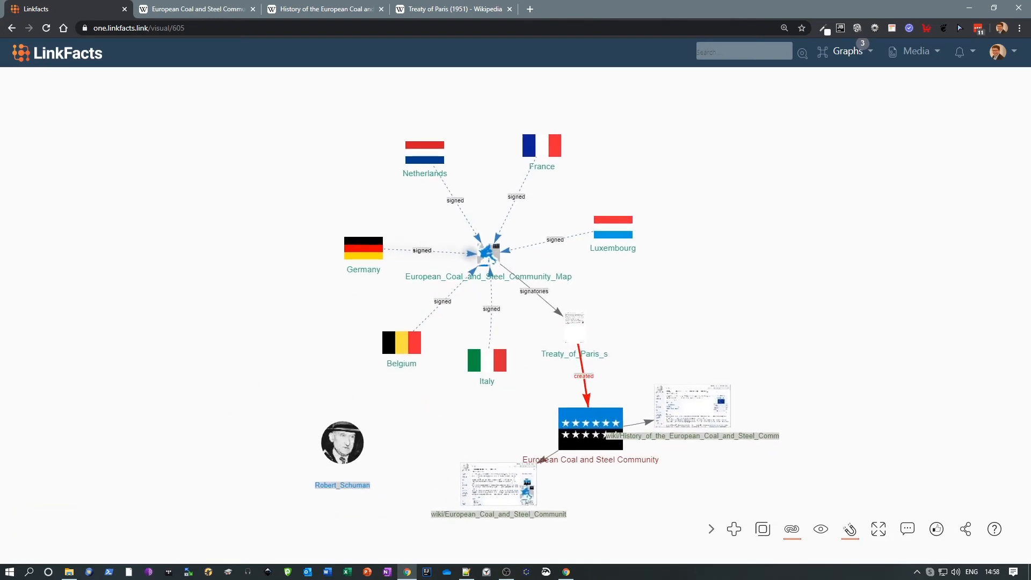
Add the Schuman-Declaration-1950-05-09 file as a Document (thumb) node and link Robert_Schuman to it without a label.
{"action": "left_click_drag", "start_coordinate": [1030, 505], "coordinate": [287, 379]}
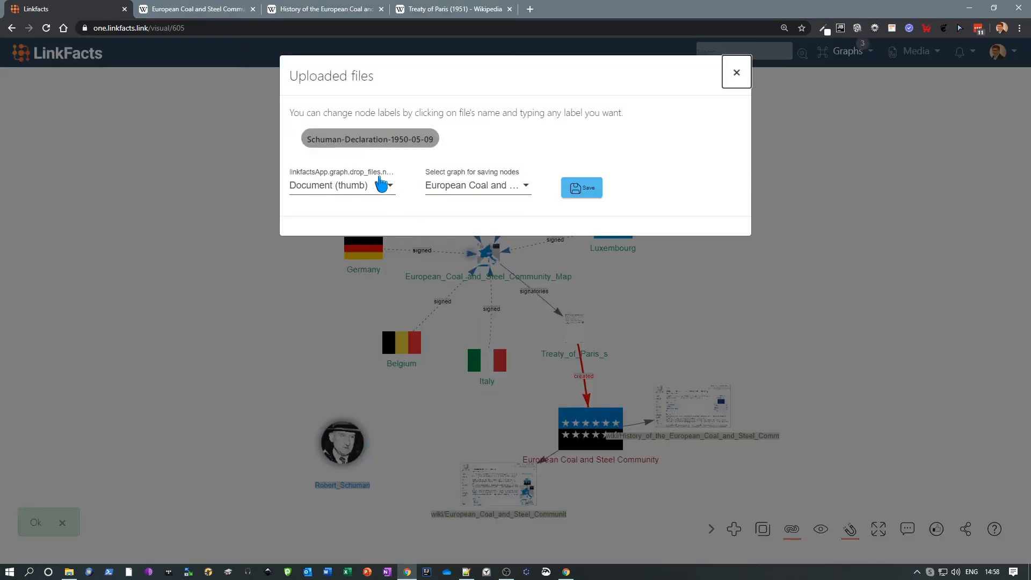
{"action": "left_click", "coordinate": [577, 191]}
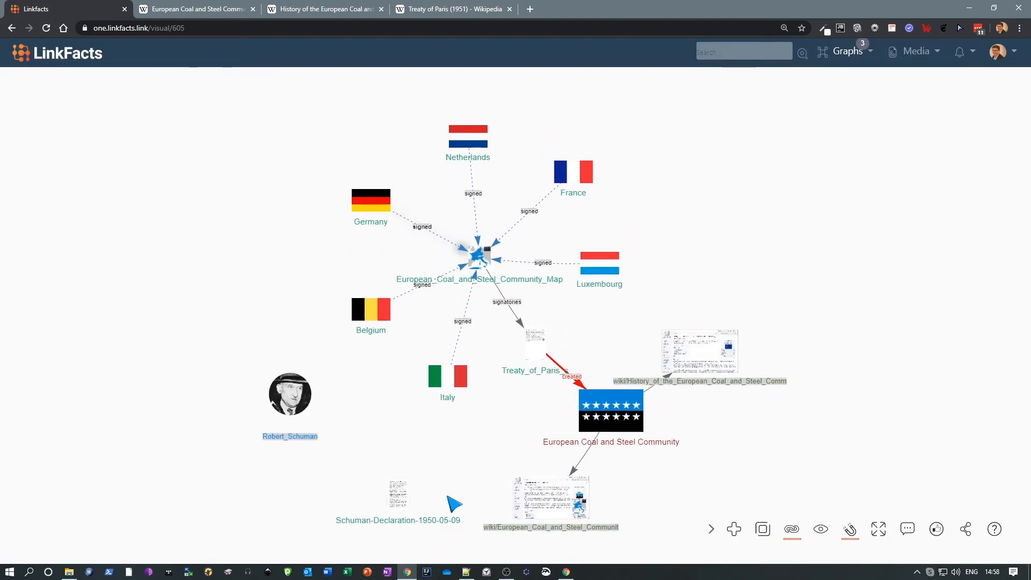
{"action": "left_click_drag", "start_coordinate": [301, 411], "coordinate": [408, 506]}
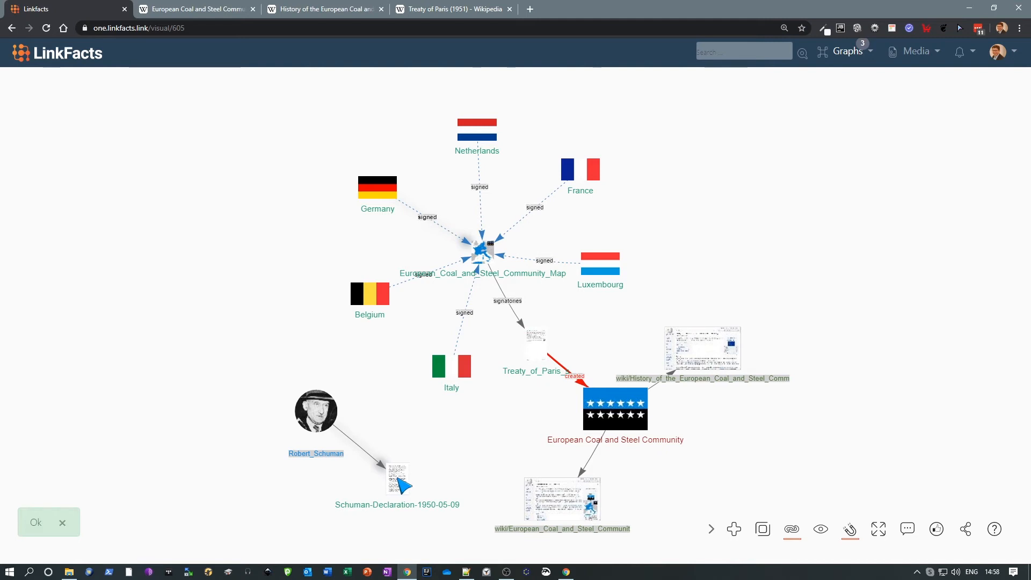
Link the Schuman-Declaration-1950-05-09 node to Treaty_of_Paris_s with a Default link labelled "inspiration".
{"action": "left_click_drag", "start_coordinate": [404, 486], "coordinate": [537, 345]}
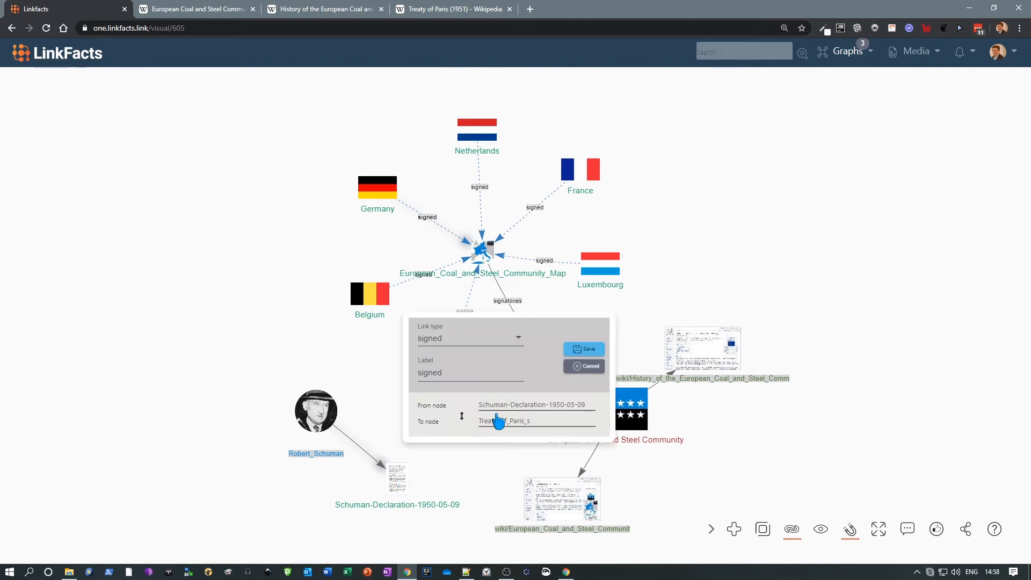
{"action": "left_click", "coordinate": [490, 342]}
{"action": "left_click", "coordinate": [475, 385]}
{"action": "left_click", "coordinate": [448, 375]}
{"action": "type", "text": "inspiration"}
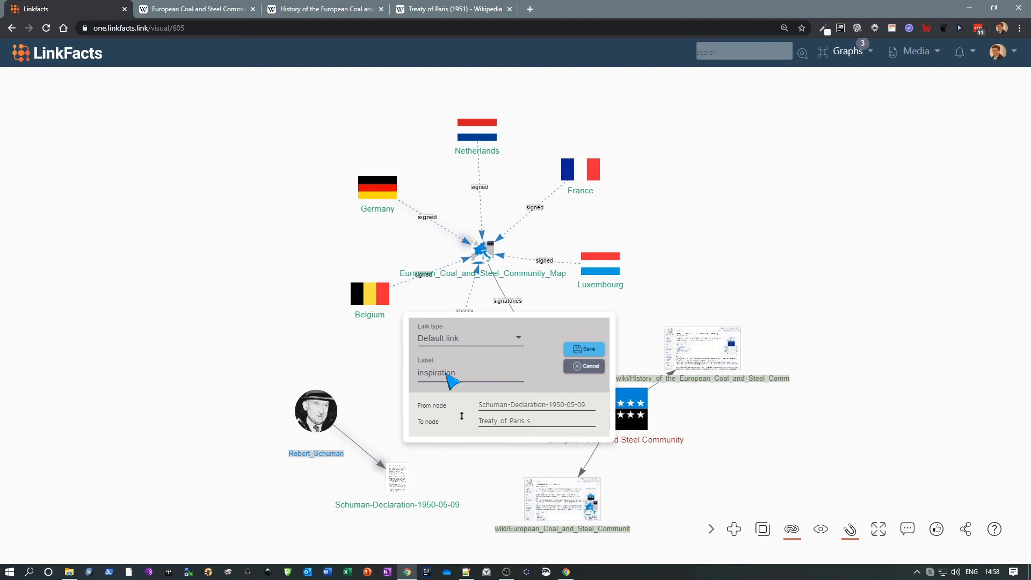
{"action": "left_click", "coordinate": [581, 352]}
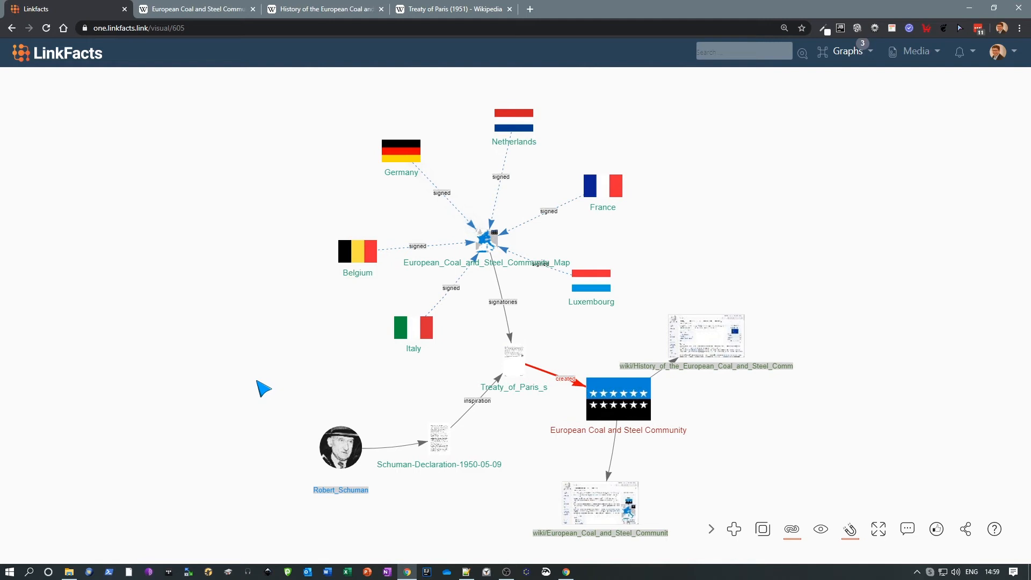
Start a new Text node in the European Coal and Steel Community graph with the heading "Main motivation".
{"action": "double_click", "coordinate": [262, 376]}
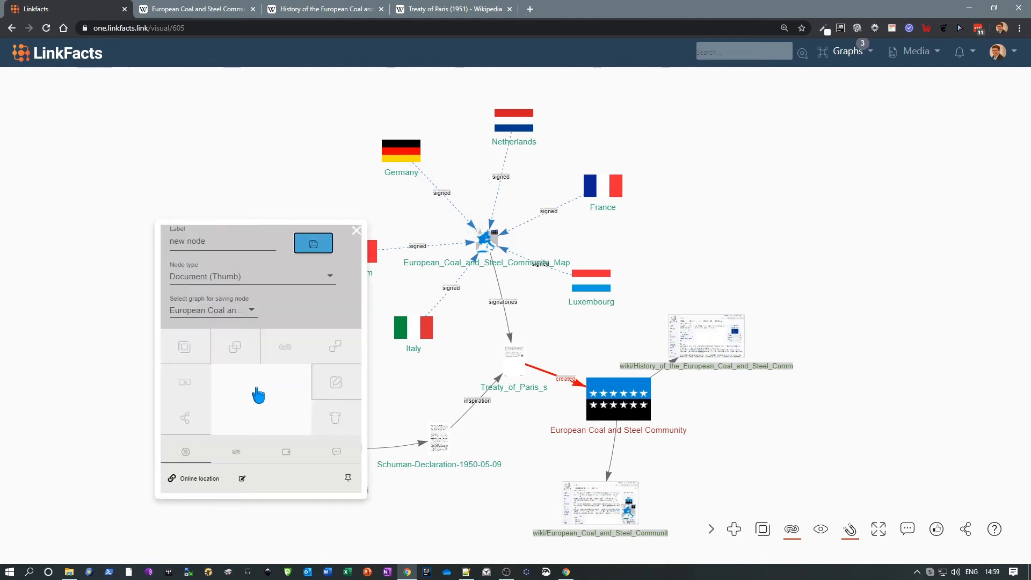
{"action": "left_click", "coordinate": [254, 288]}
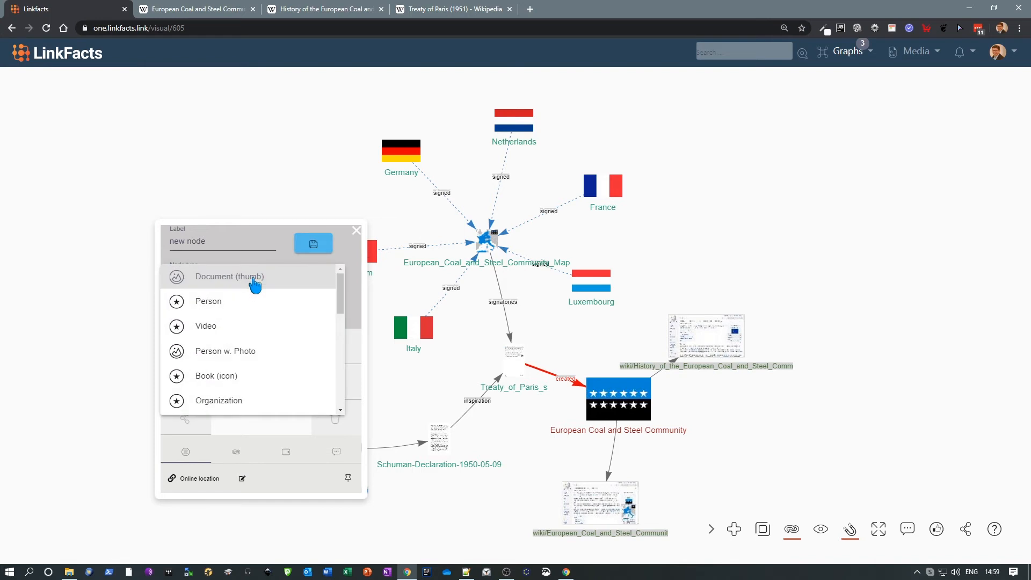
{"action": "scroll", "coordinate": [239, 354], "scroll_direction": "down", "scroll_amount": 3}
{"action": "left_click", "coordinate": [226, 354]}
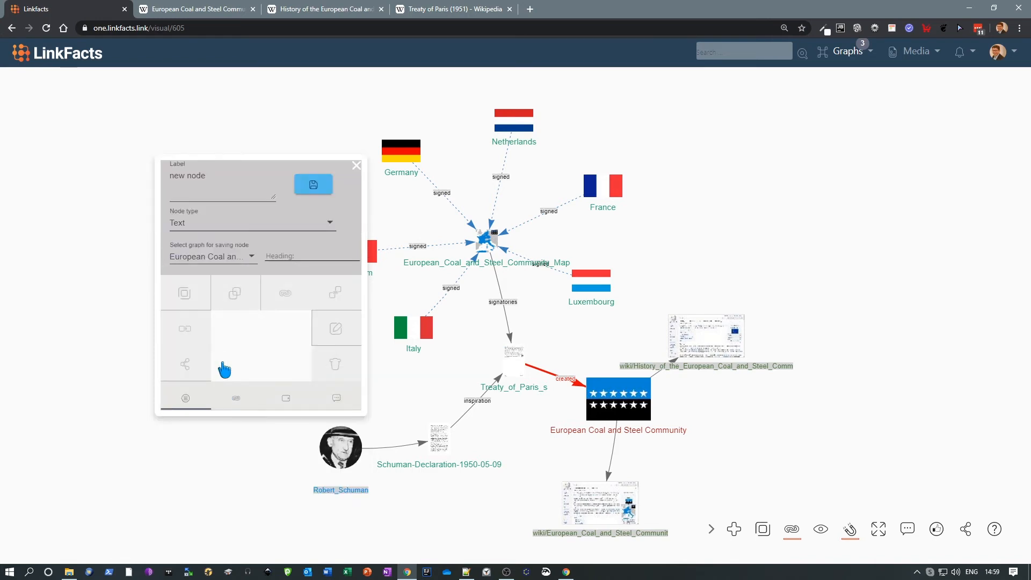
{"action": "left_click", "coordinate": [295, 257]}
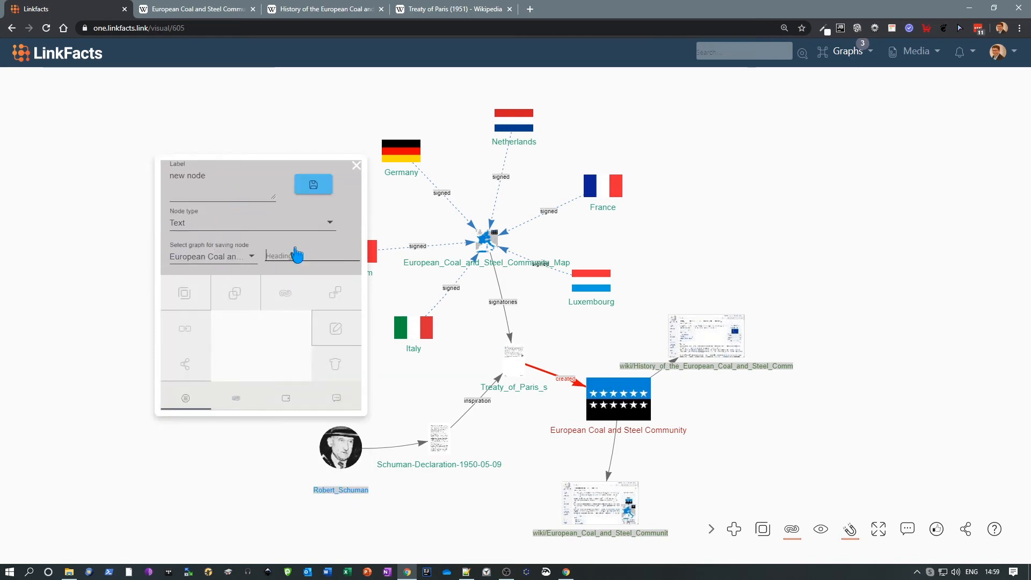
{"action": "type", "text": "Main motivation"}
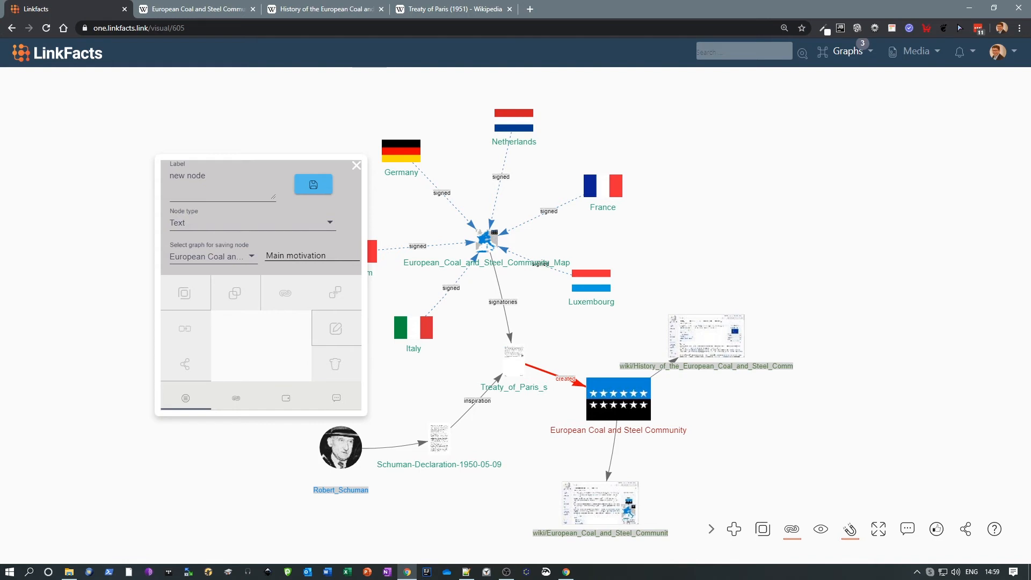
Label the text node "make war not only unthinkable but materially impossible", broken after "not" and "but", and save it.
{"action": "key", "text": "alt+Tab"}
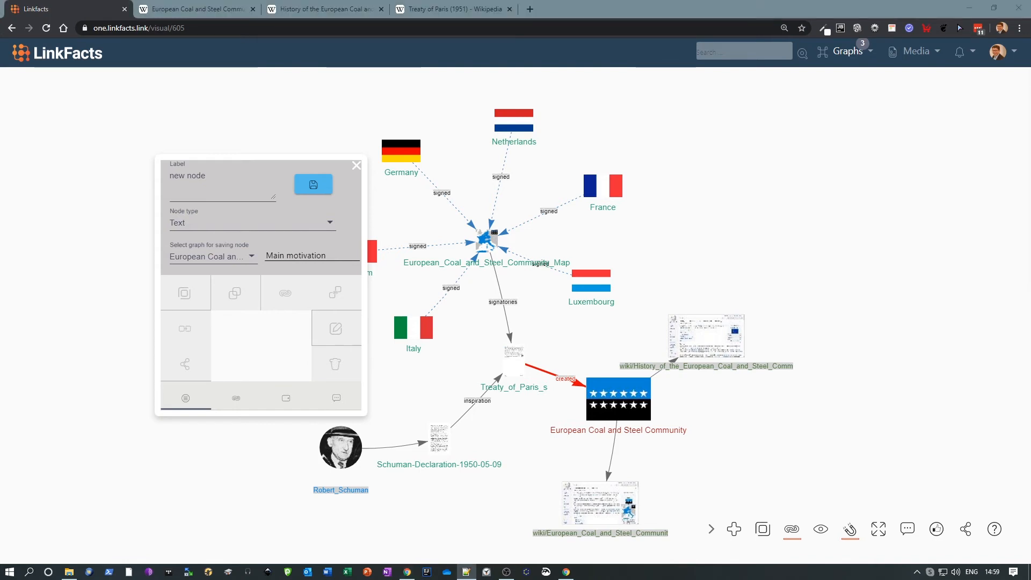
{"action": "triple_click", "coordinate": [178, 186]}
{"action": "key", "text": "ctrl+v"}
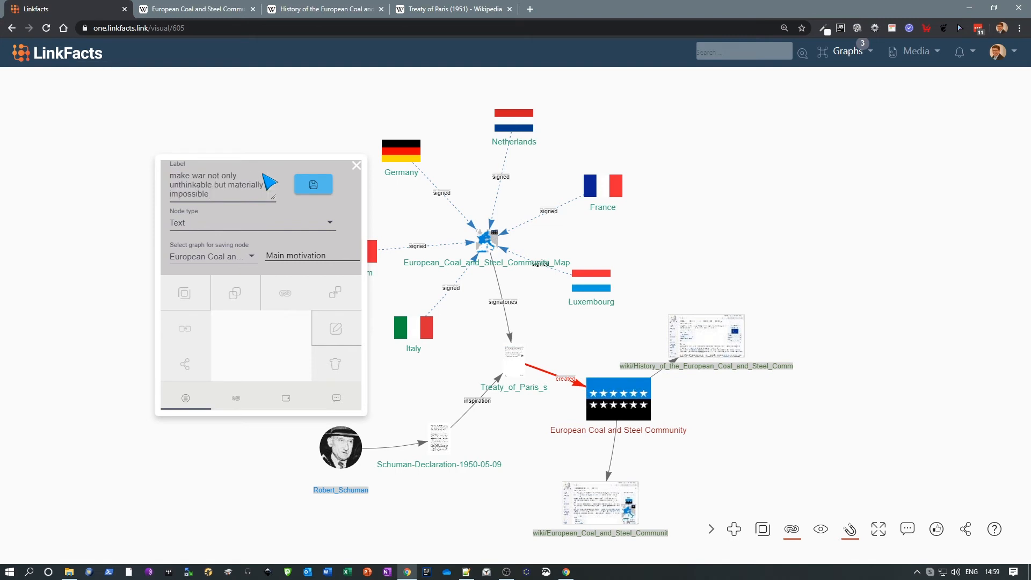
{"action": "triple_click", "coordinate": [230, 183]}
{"action": "left_click", "coordinate": [222, 176]}
{"action": "key", "text": "Return"}
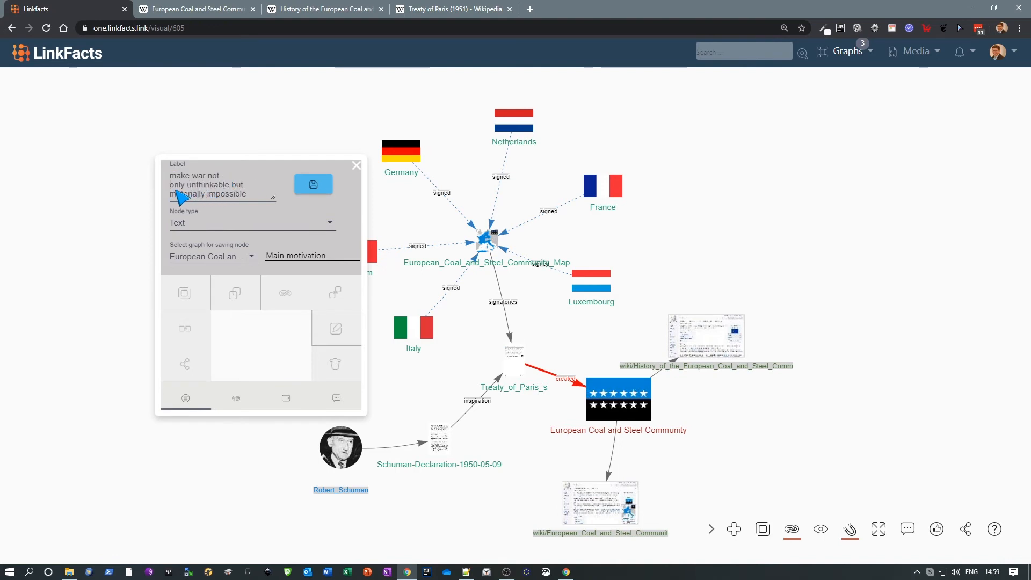
{"action": "left_click", "coordinate": [242, 182]}
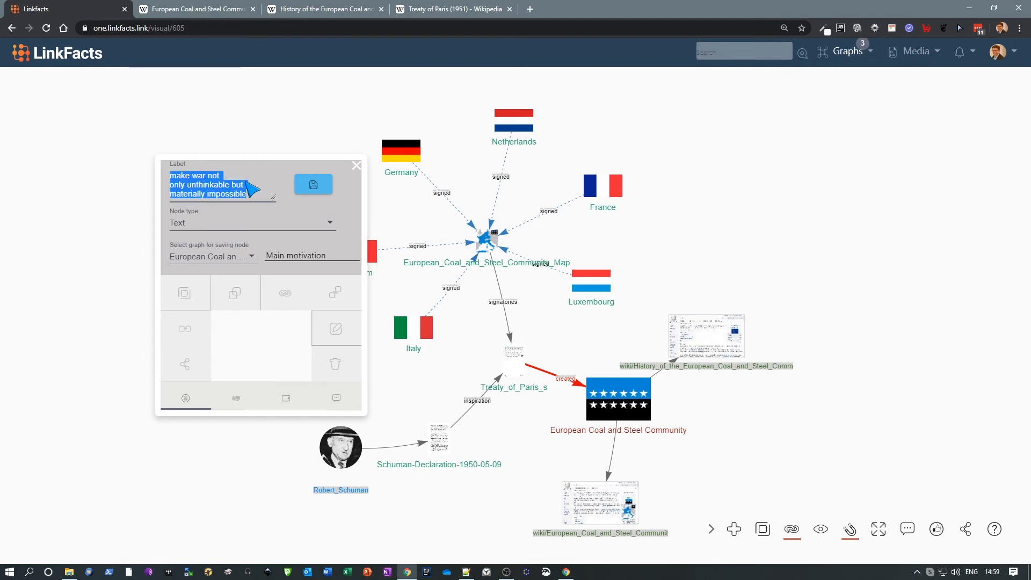
{"action": "left_click", "coordinate": [243, 184]}
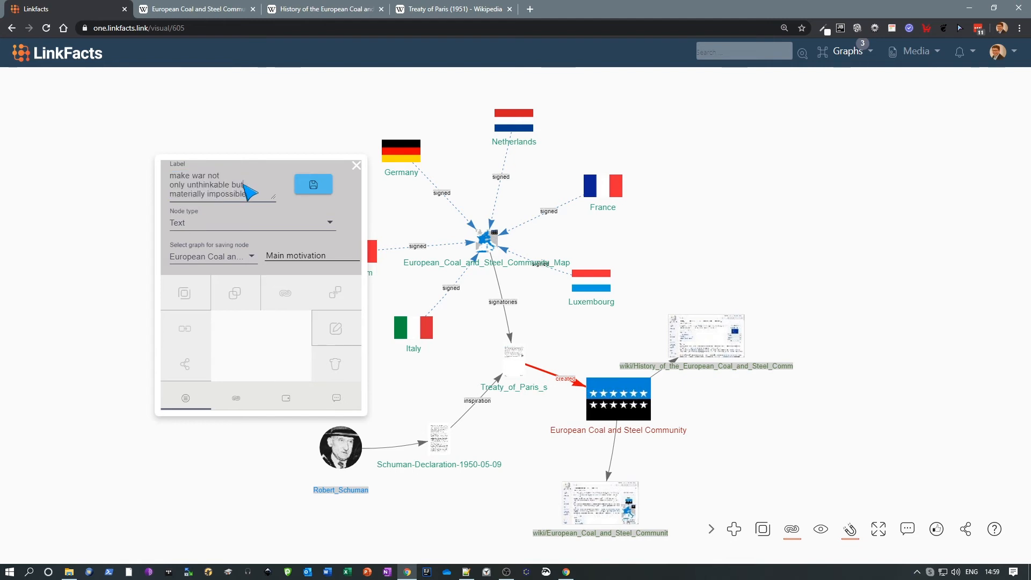
{"action": "key", "text": "BackSpace"}
{"action": "left_click", "coordinate": [316, 186]}
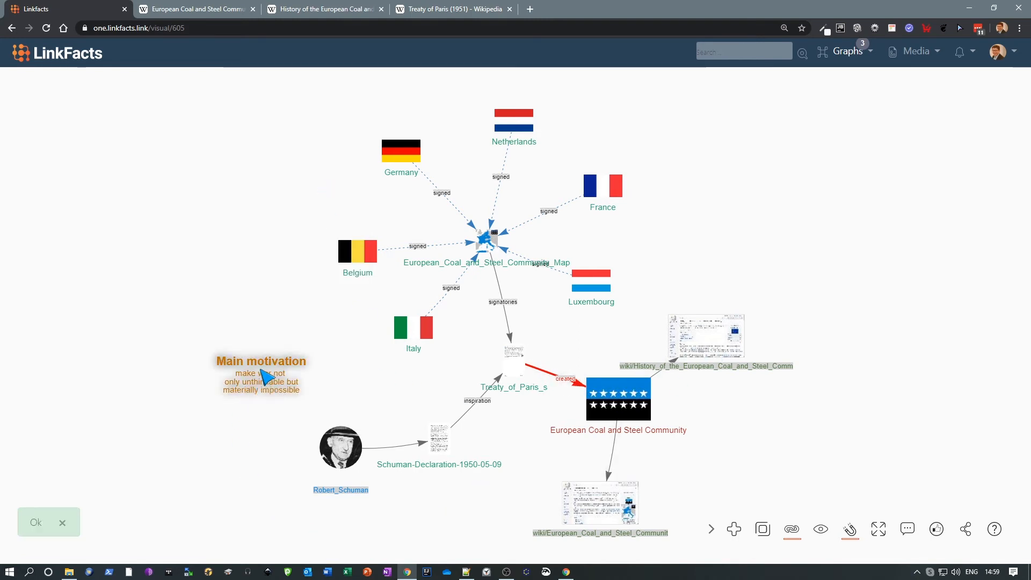
Link the "Main motivation" text node to Schuman-Declaration-1950-05-09 with a Default link without a label.
{"action": "left_click_drag", "start_coordinate": [266, 375], "coordinate": [439, 436]}
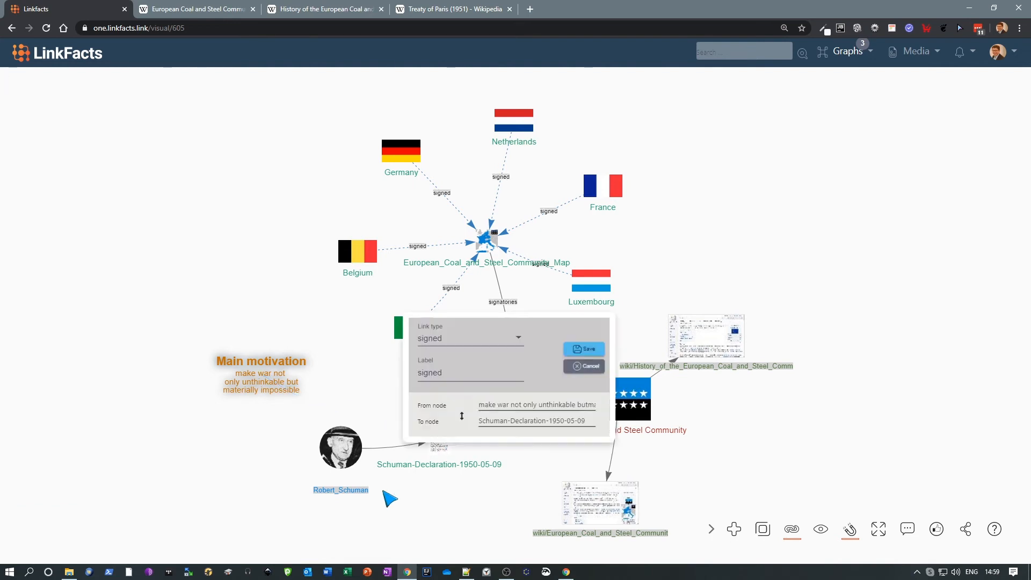
{"action": "left_click", "coordinate": [486, 339]}
{"action": "scroll", "coordinate": [459, 441], "scroll_direction": "down", "scroll_amount": 5}
{"action": "left_click", "coordinate": [454, 458]}
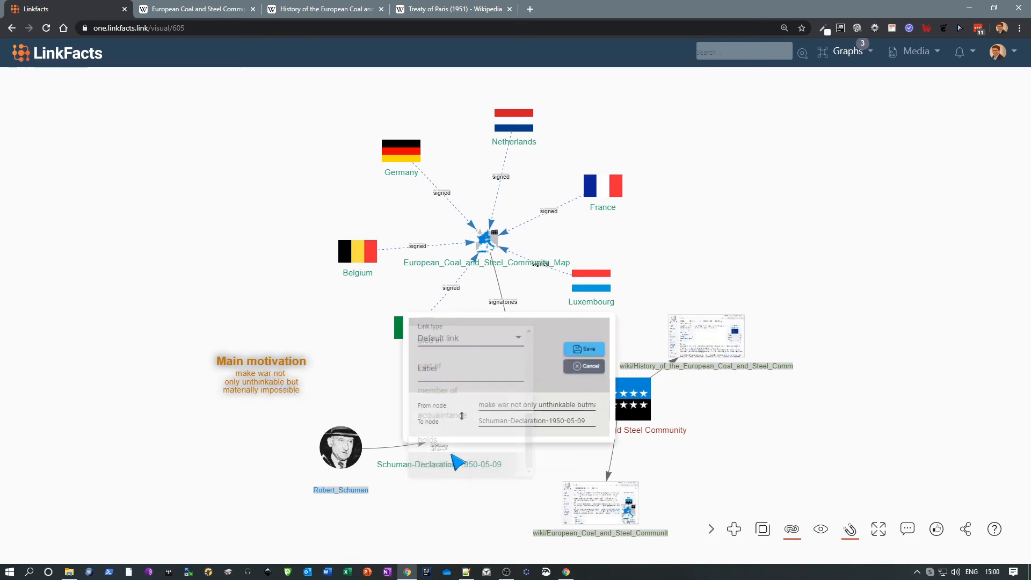
{"action": "left_click", "coordinate": [583, 348]}
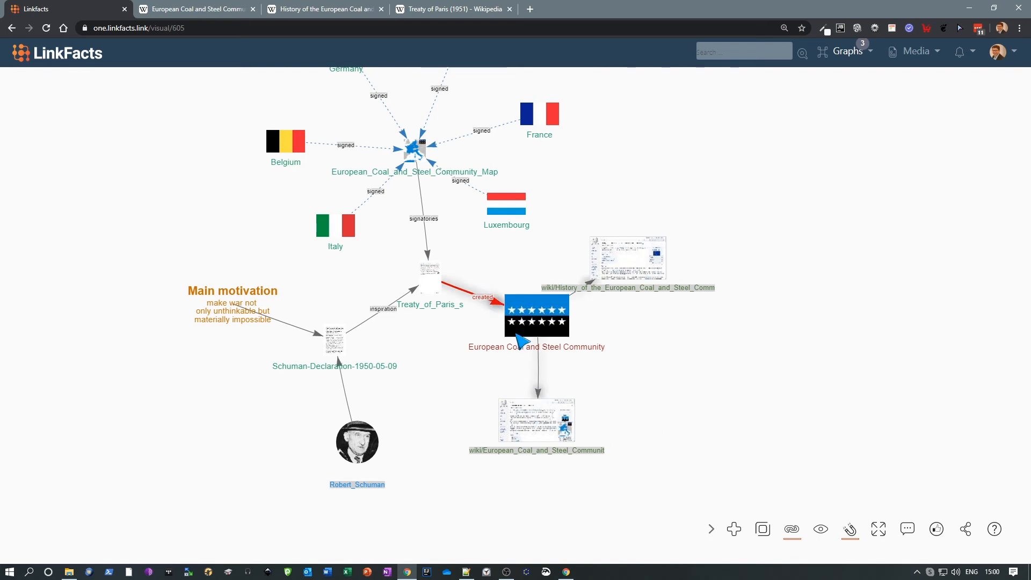
Start a new Icon node labelled "23-07-1953" in the empty area beside the European Coal and Steel Community node.
{"action": "double_click", "coordinate": [751, 375]}
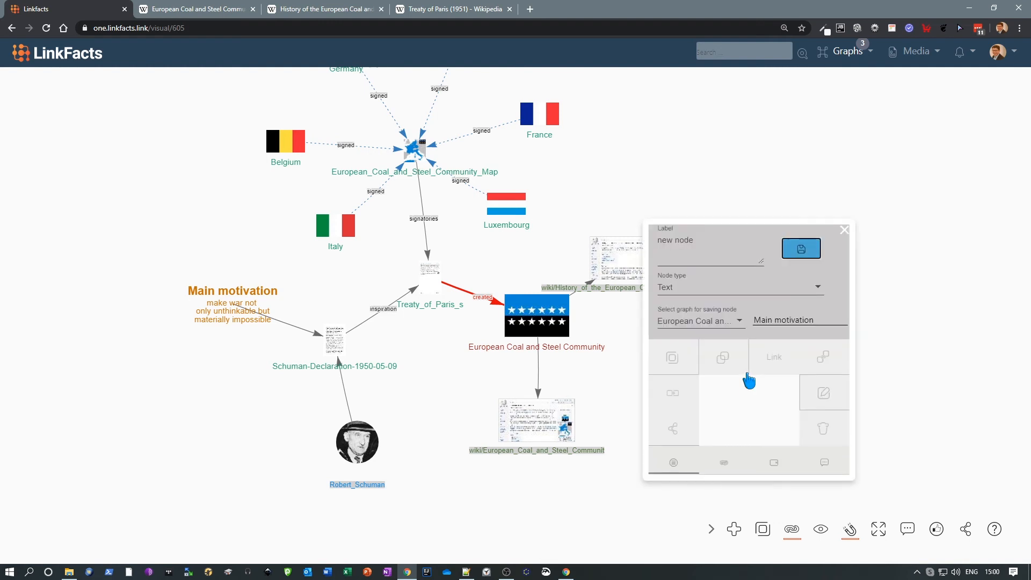
{"action": "left_click", "coordinate": [706, 243]}
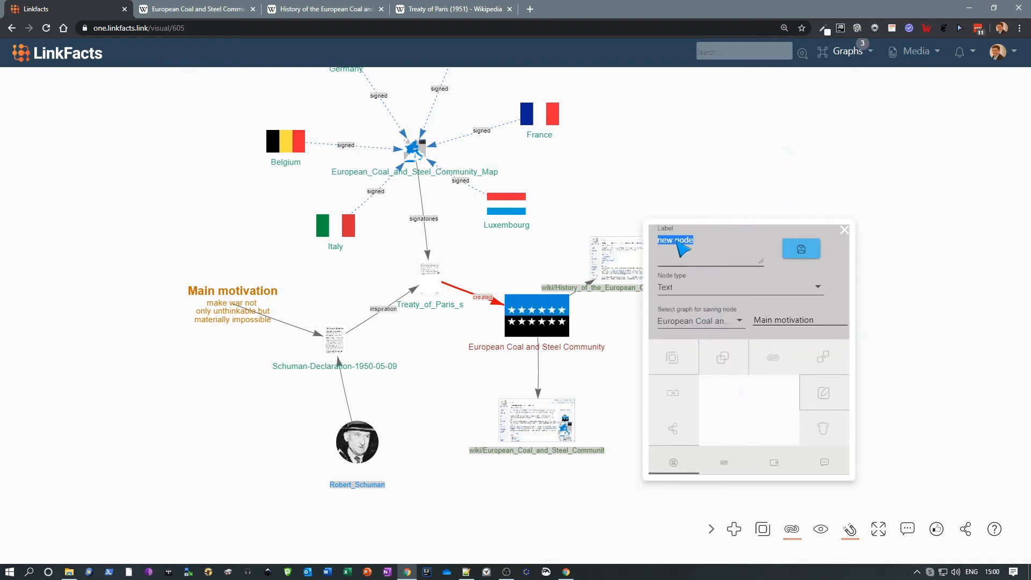
{"action": "left_click", "coordinate": [669, 286]}
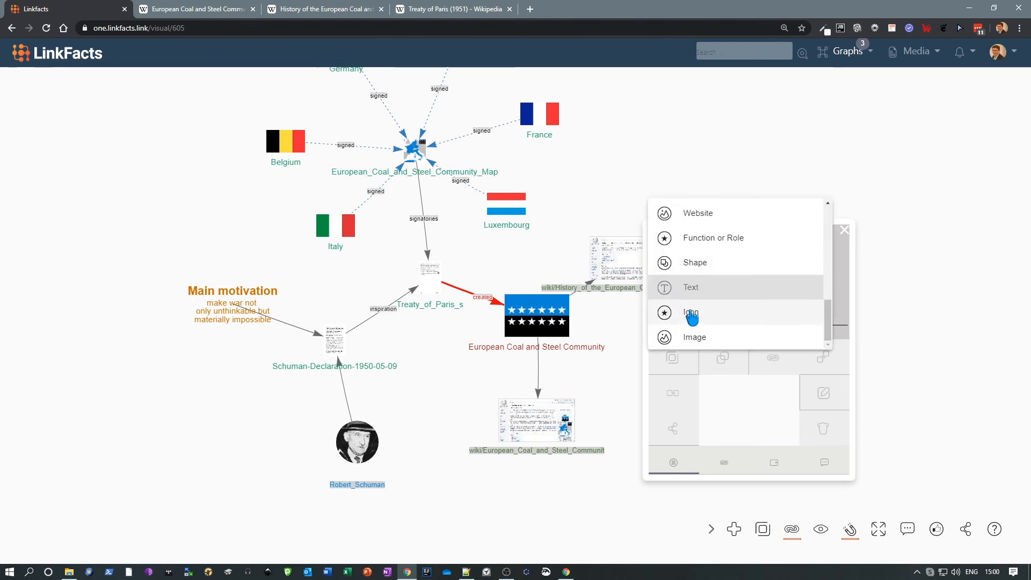
{"action": "left_click", "coordinate": [690, 318]}
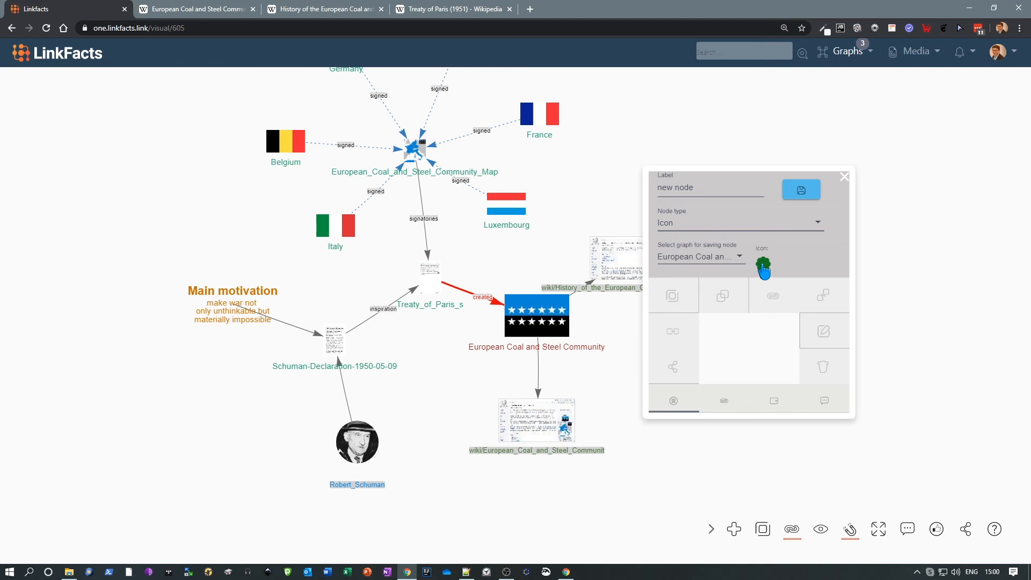
{"action": "triple_click", "coordinate": [703, 194]}
{"action": "type", "text": "23-07-1953"}
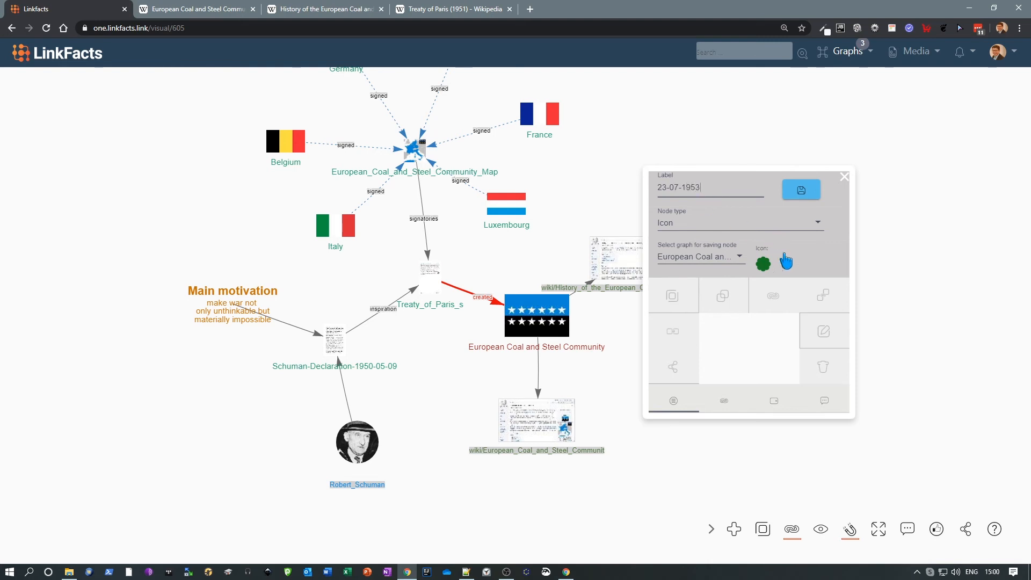
Give the 23-07-1953 node the calendar icon with day squares from the Date & Time category and save it.
{"action": "left_click", "coordinate": [764, 266]}
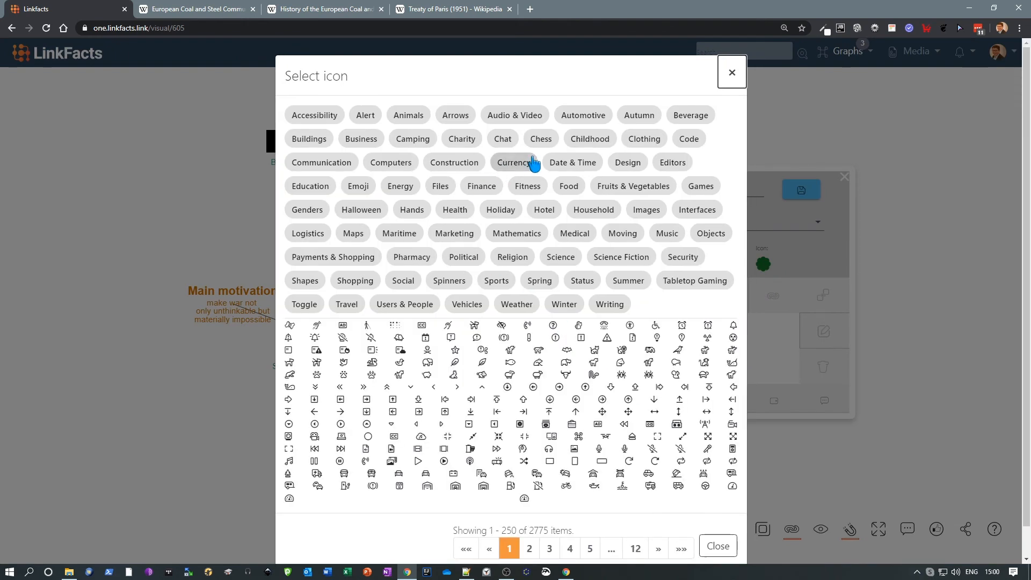
{"action": "left_click", "coordinate": [571, 159]}
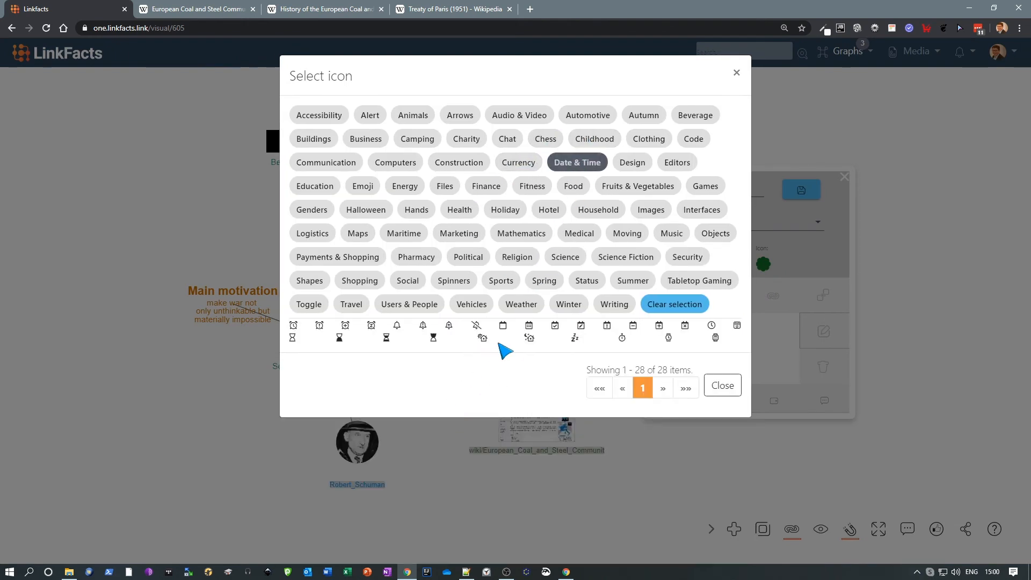
{"action": "left_click", "coordinate": [529, 326]}
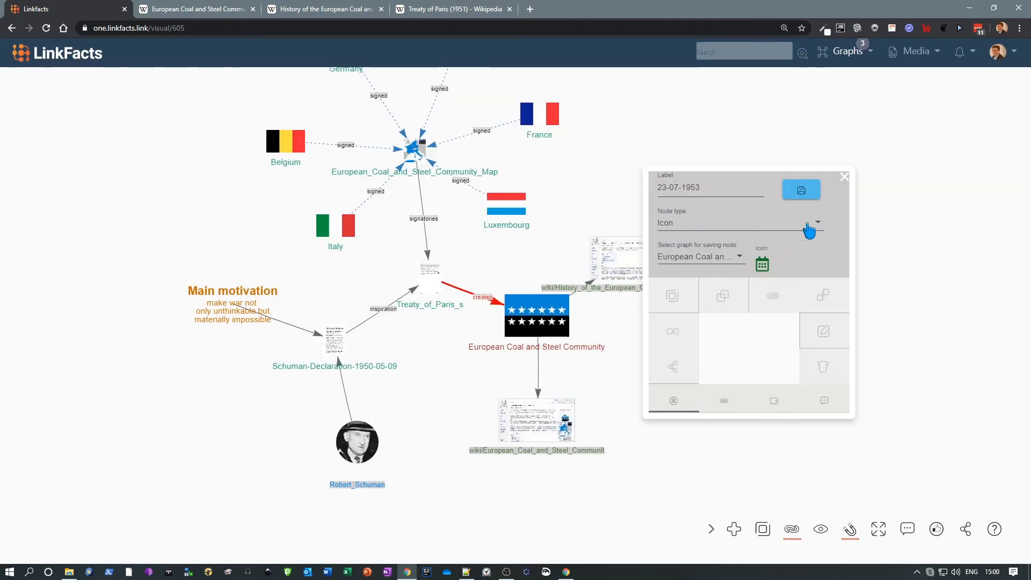
{"action": "left_click", "coordinate": [802, 191]}
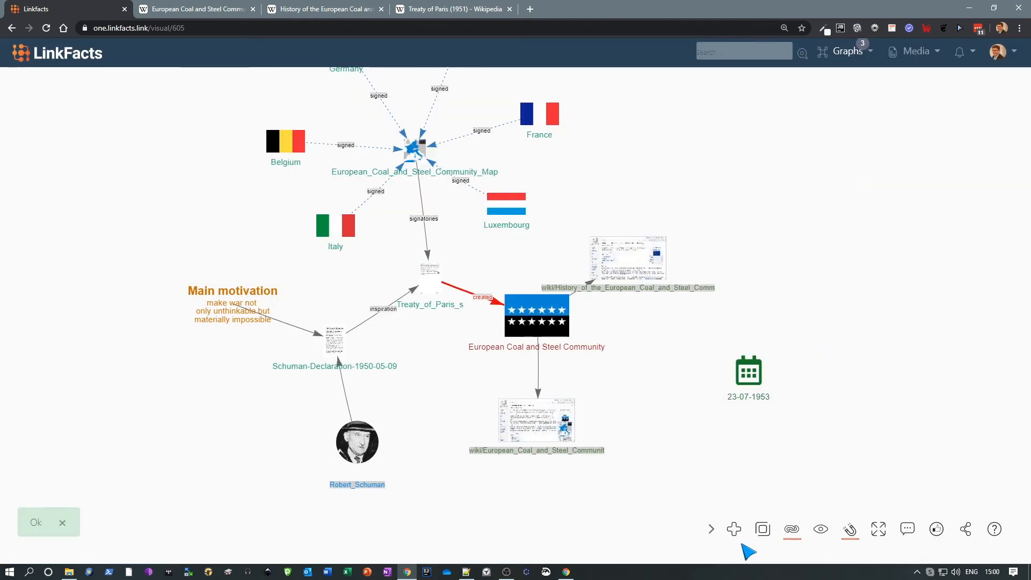
Link the 23-07-1953 node to European Coal and Steel Community with a Default link labelled "from".
{"action": "left_click_drag", "start_coordinate": [751, 381], "coordinate": [545, 318]}
{"action": "left_click", "coordinate": [461, 343]}
{"action": "scroll", "coordinate": [459, 389], "scroll_direction": "down", "scroll_amount": 5}
{"action": "left_click", "coordinate": [452, 466]}
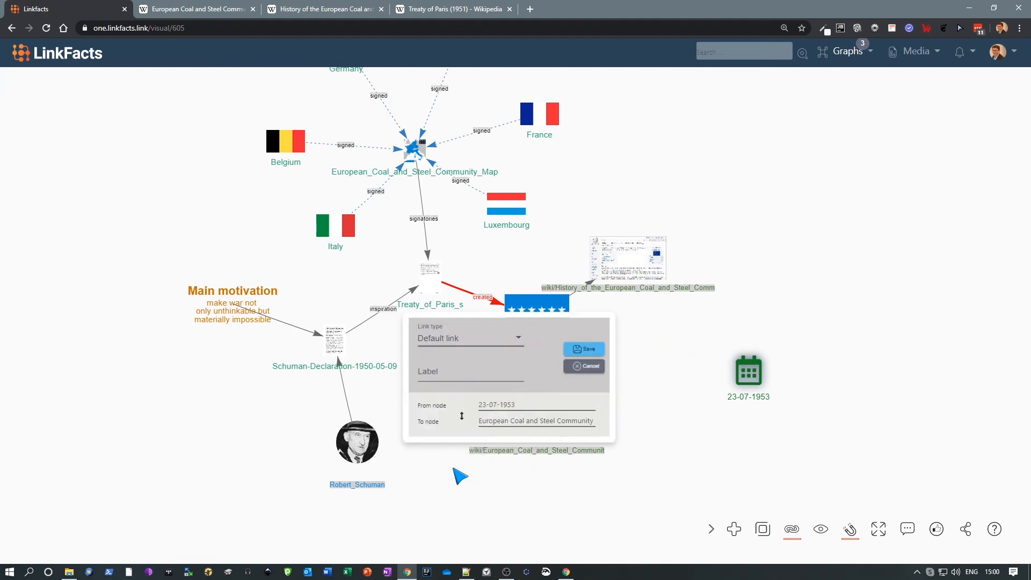
{"action": "left_click", "coordinate": [457, 376]}
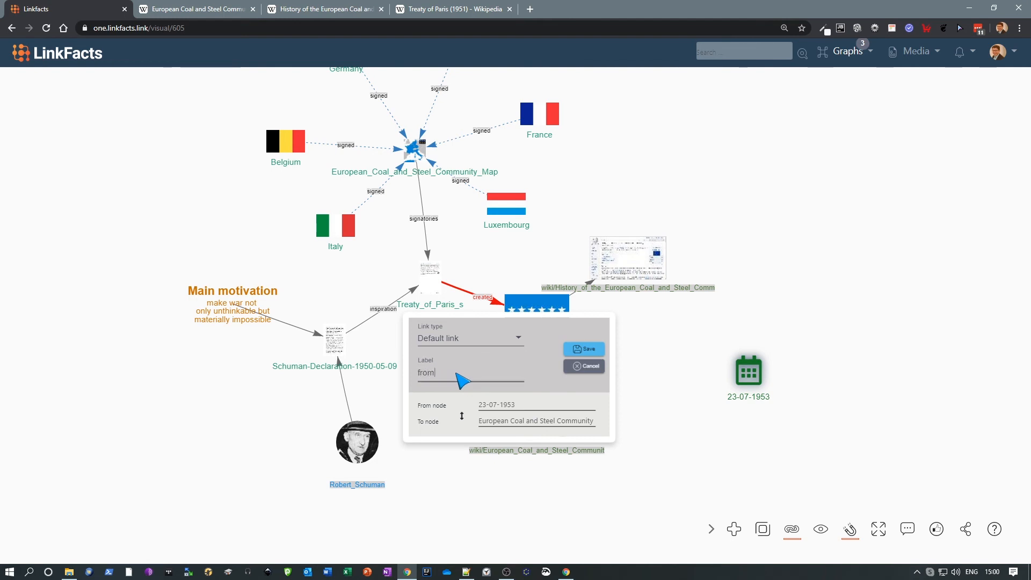
{"action": "left_click", "coordinate": [588, 349]}
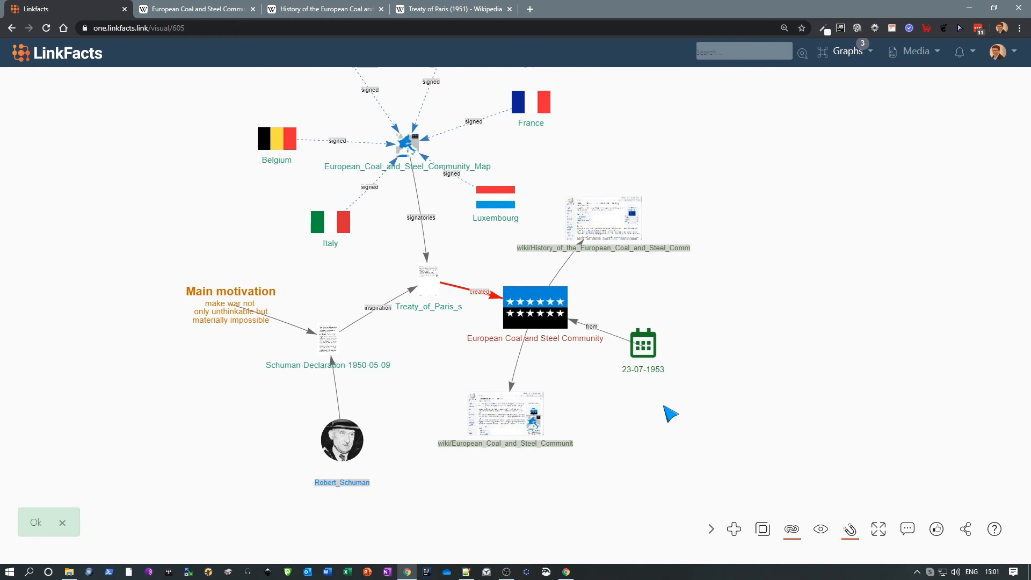
Open the sources behind the Schuman-Declaration-1950-05-09, Belgium and wiki/History_of_the_European_Coal_and_Steel_Comm nodes, returning to the graph after each.
{"action": "scroll", "coordinate": [805, 313], "scroll_direction": "down", "scroll_amount": 3}
{"action": "scroll", "coordinate": [805, 313], "scroll_direction": "up", "scroll_amount": 1}
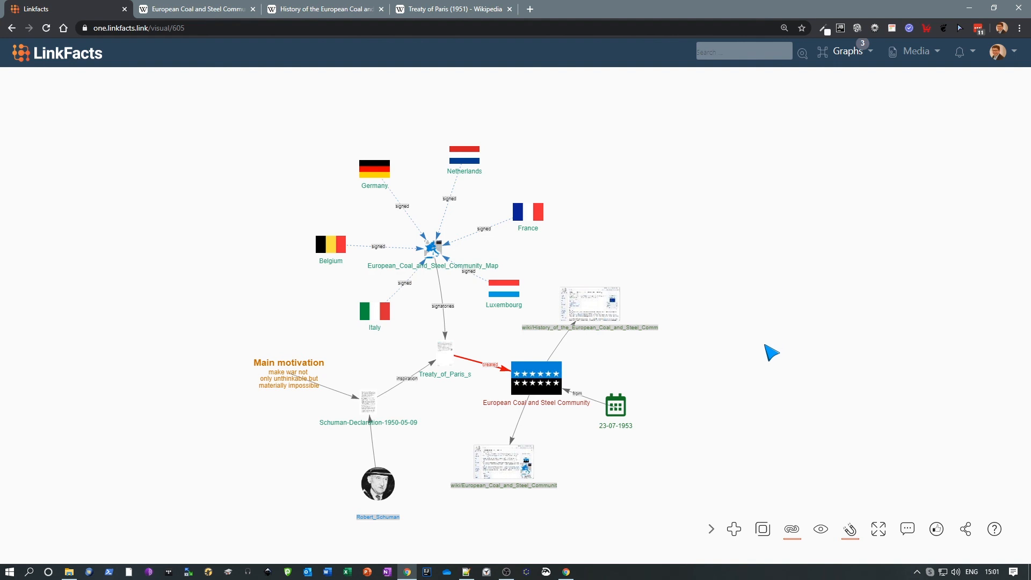
{"action": "double_click", "coordinate": [372, 398]}
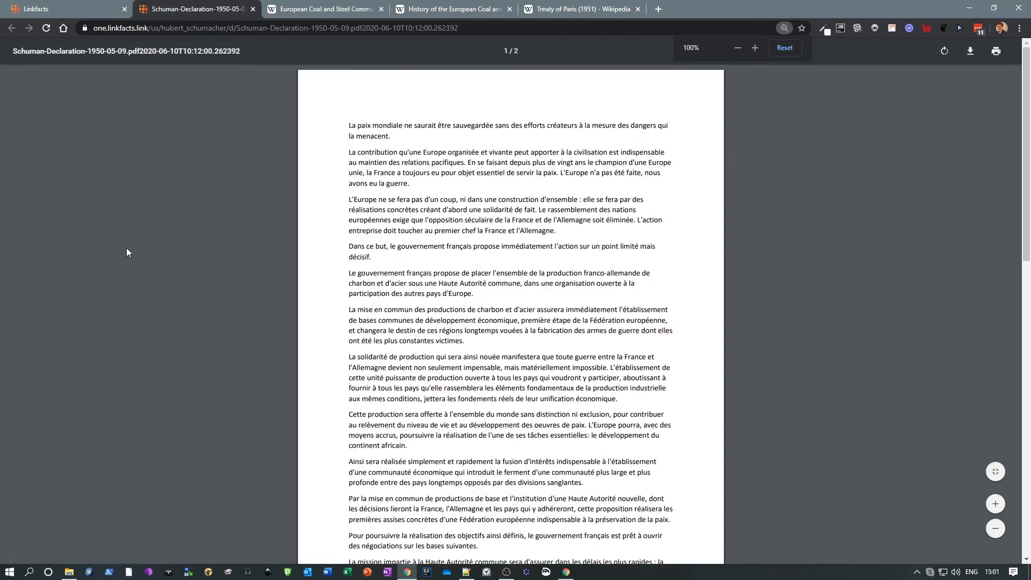
{"action": "left_click", "coordinate": [39, 9]}
{"action": "double_click", "coordinate": [326, 246]}
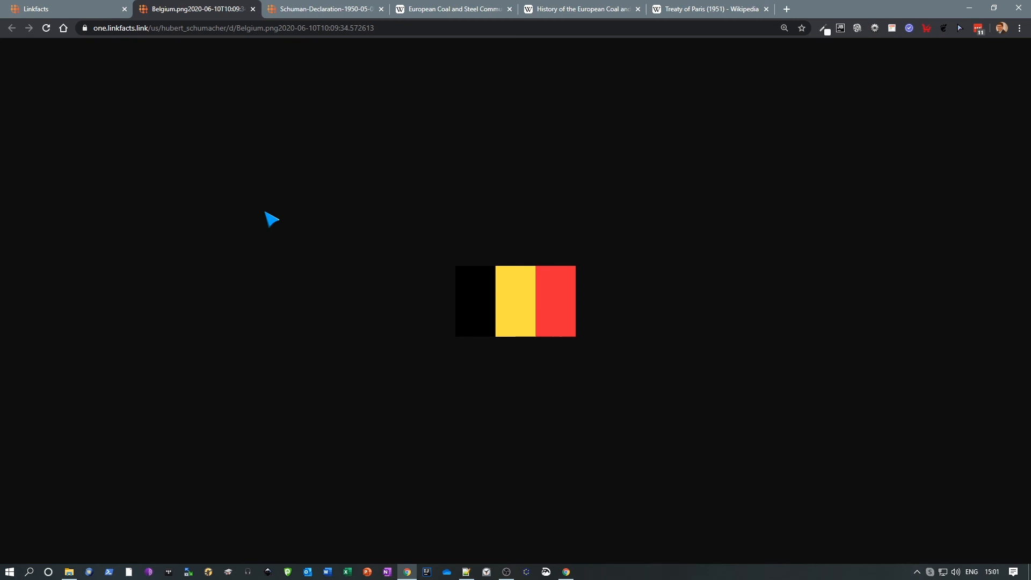
{"action": "left_click", "coordinate": [32, 9]}
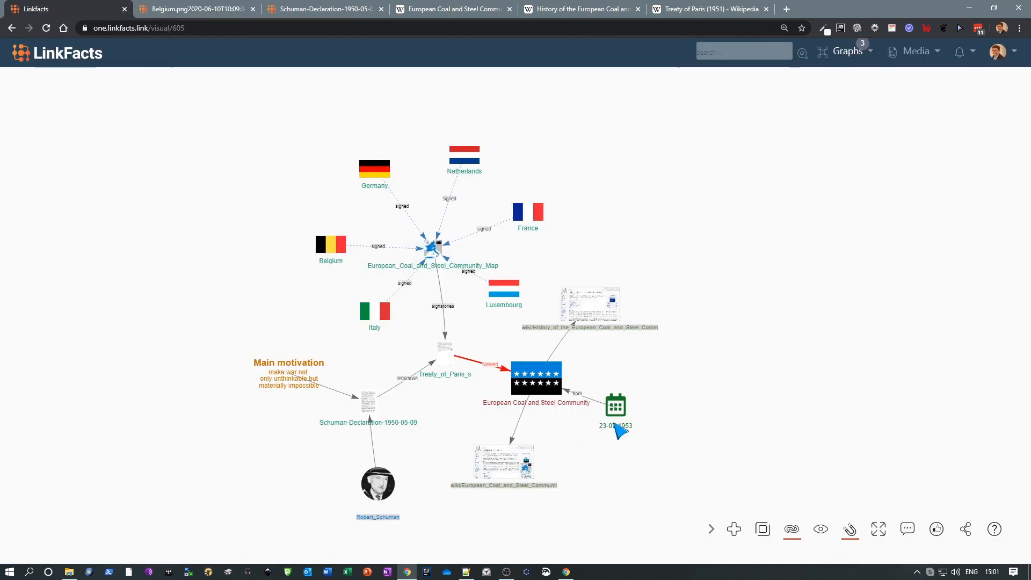
{"action": "double_click", "coordinate": [593, 302]}
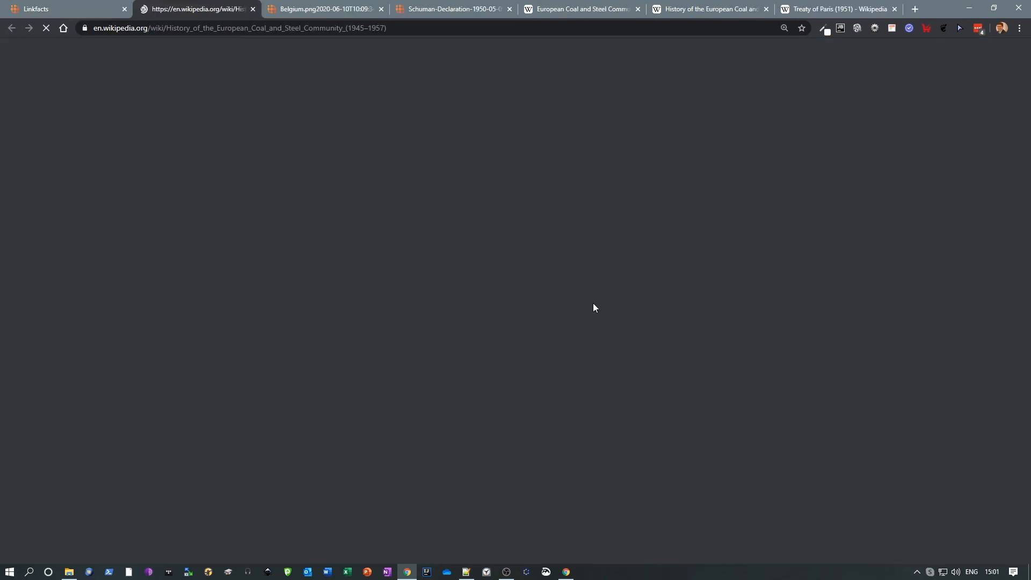
{"action": "left_click", "coordinate": [85, 16]}
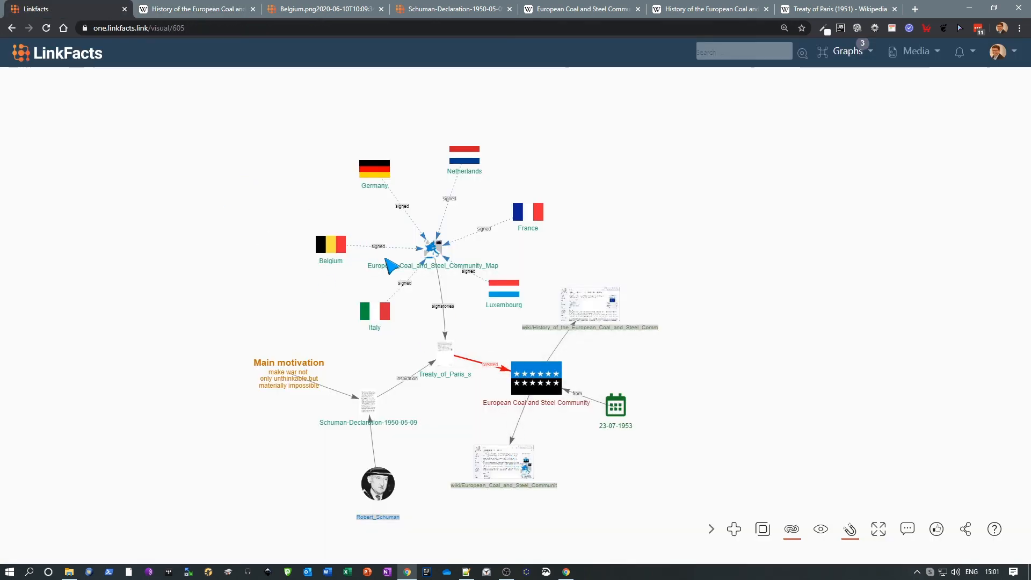
Explore the connections of European_Coal_and_Steel_Community_Map and Treaty_of_Paris_s, then return to the full graph.
{"action": "double_click", "coordinate": [437, 256]}
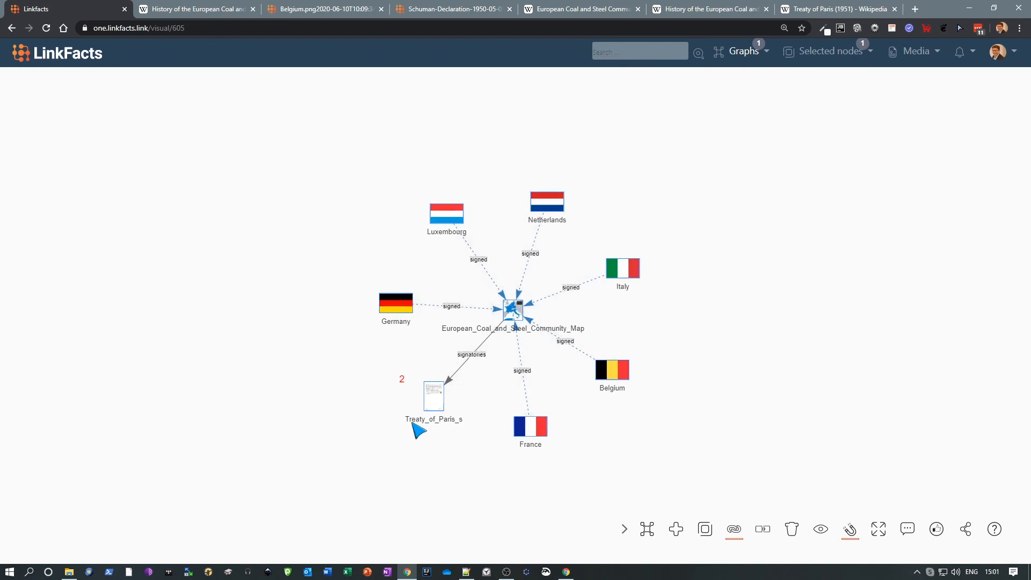
{"action": "double_click", "coordinate": [438, 395]}
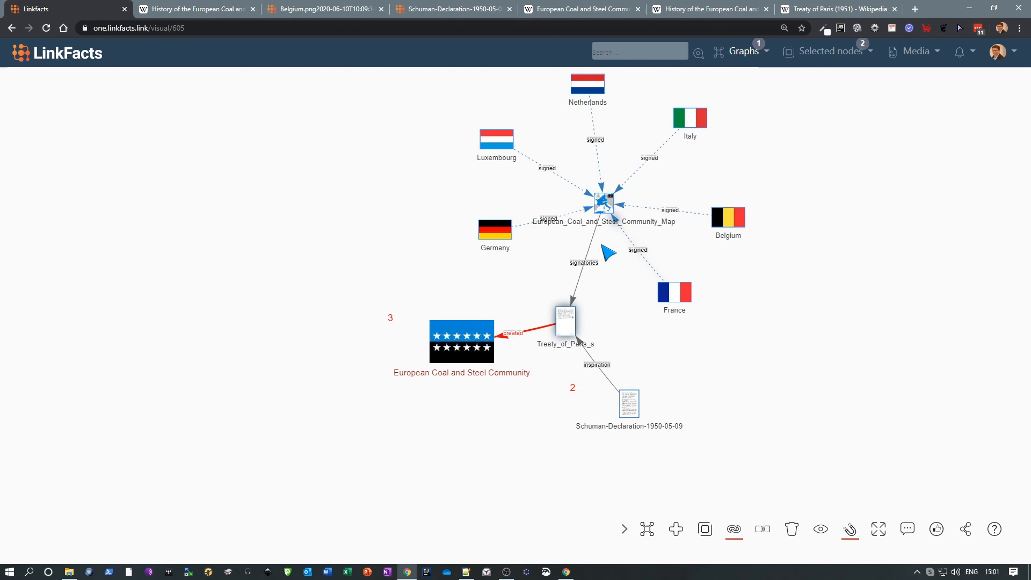
{"action": "left_click", "coordinate": [648, 530]}
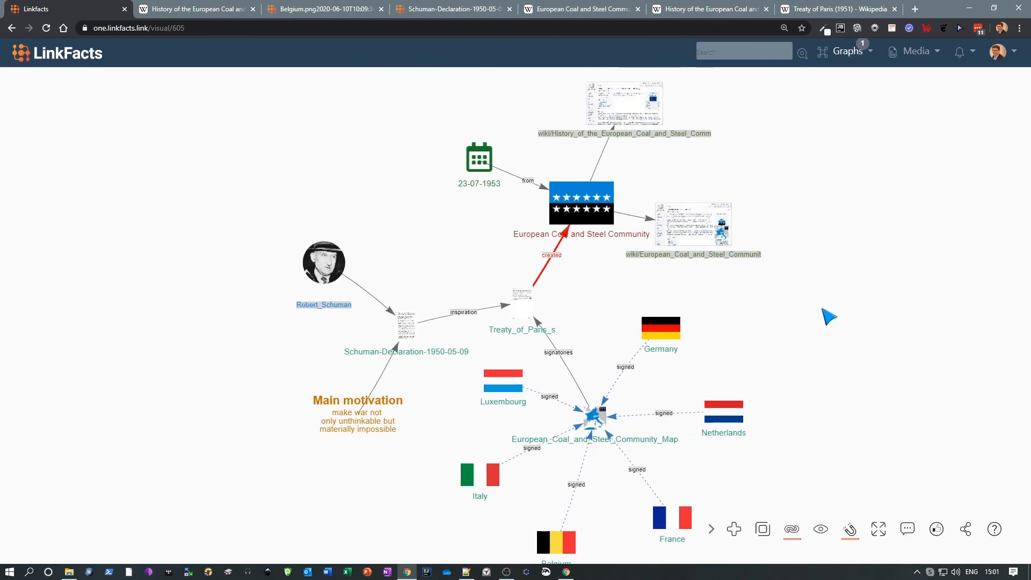